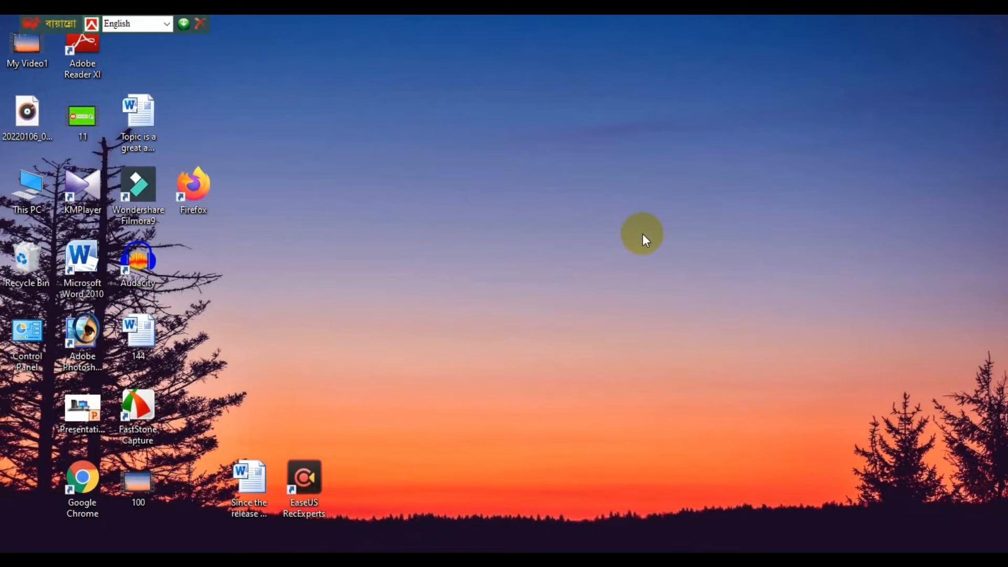
Switch to the Word document "Topic is a great and harmful problem" and arrange its text in two columns.
click(492, 560)
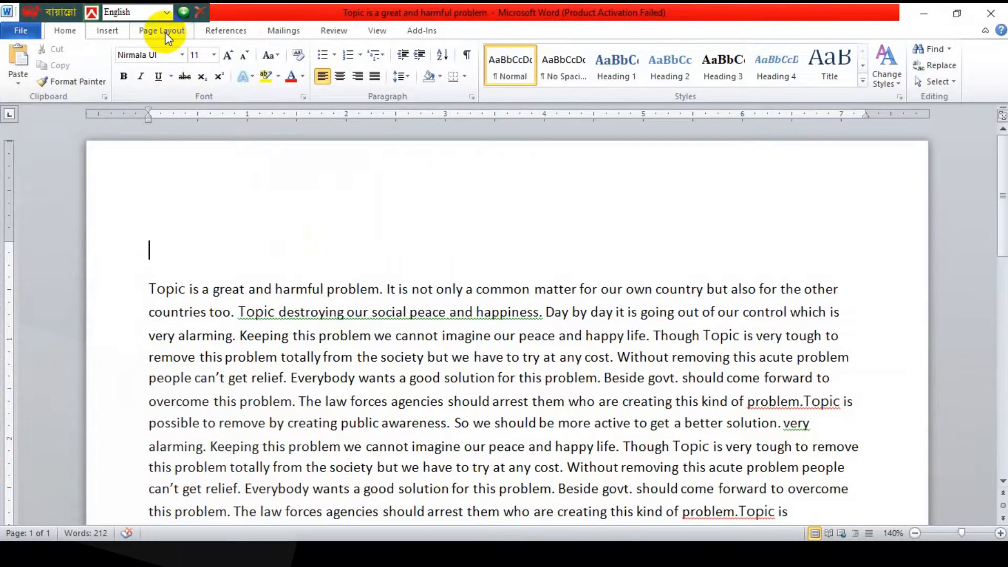
click(166, 44)
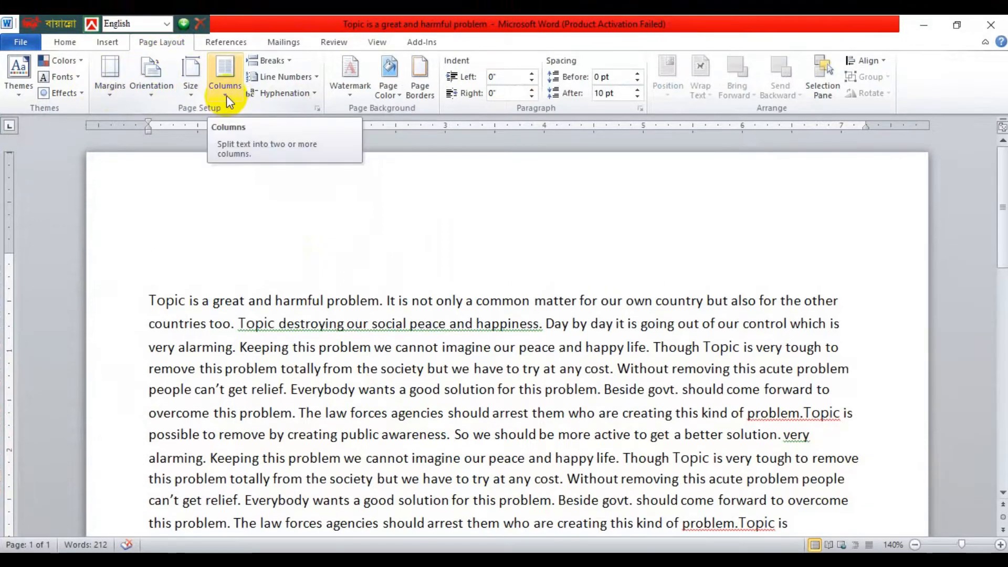
click(227, 99)
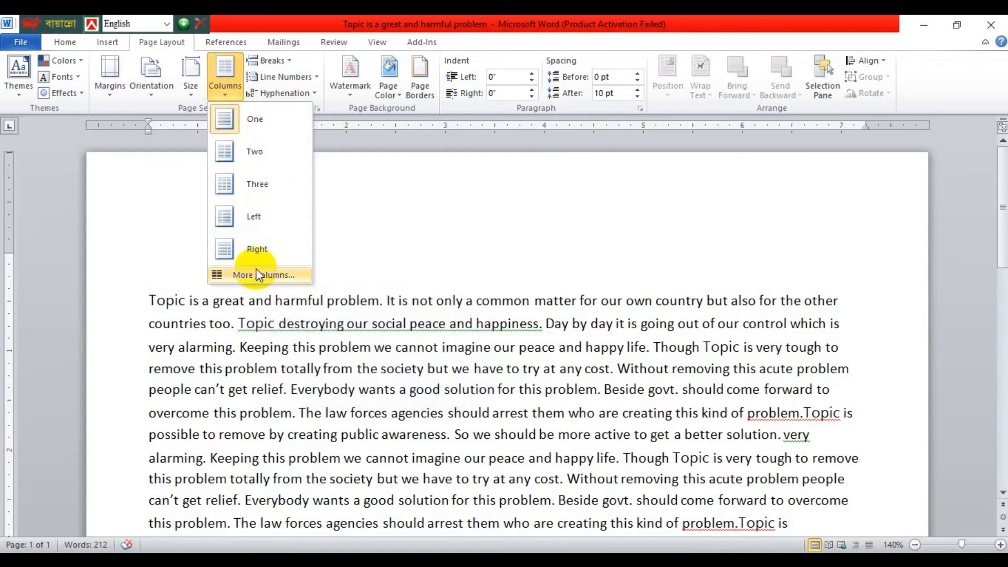
click(250, 162)
scroll(275, 236, down, 1)
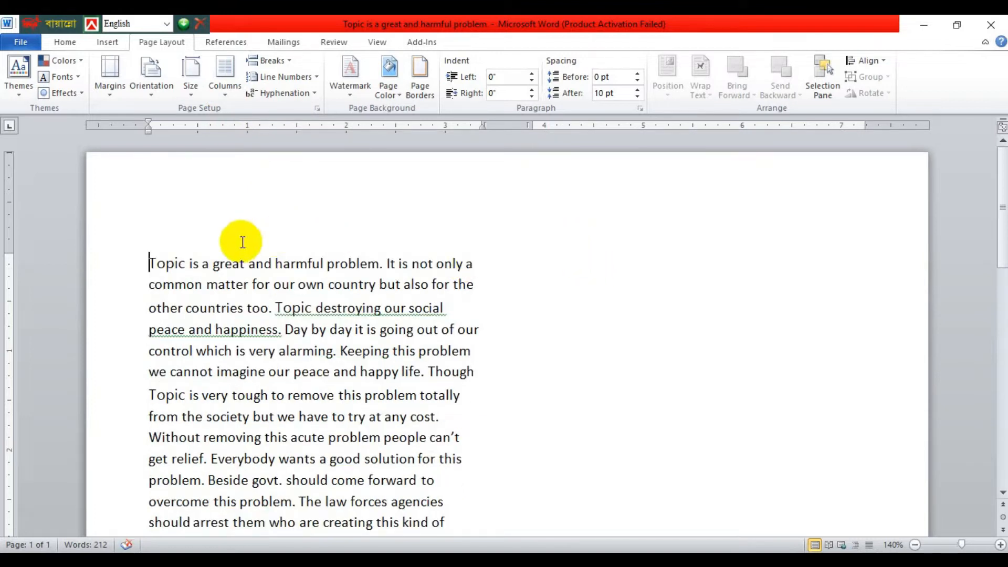
drag(149, 262, 437, 369)
click(365, 325)
scroll(631, 348, up, 5)
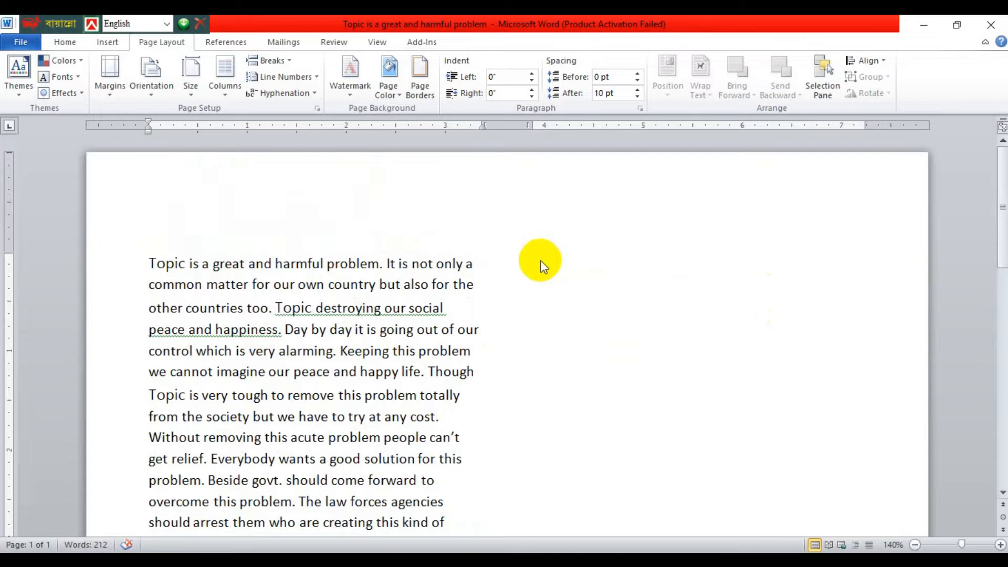
scroll(540, 266, down, 5)
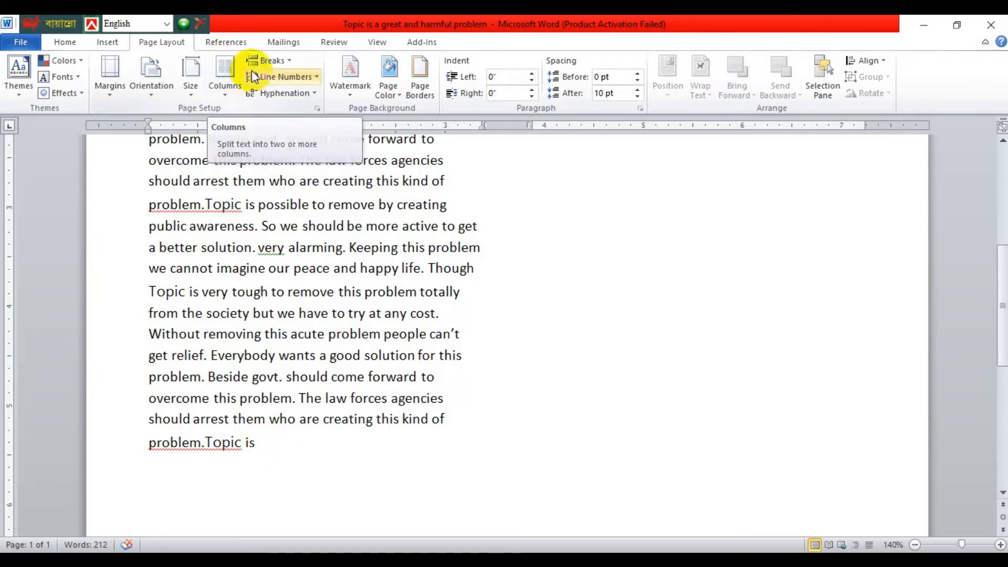
Insert a column break after the text and enter "common" at the start of the second column.
click(286, 60)
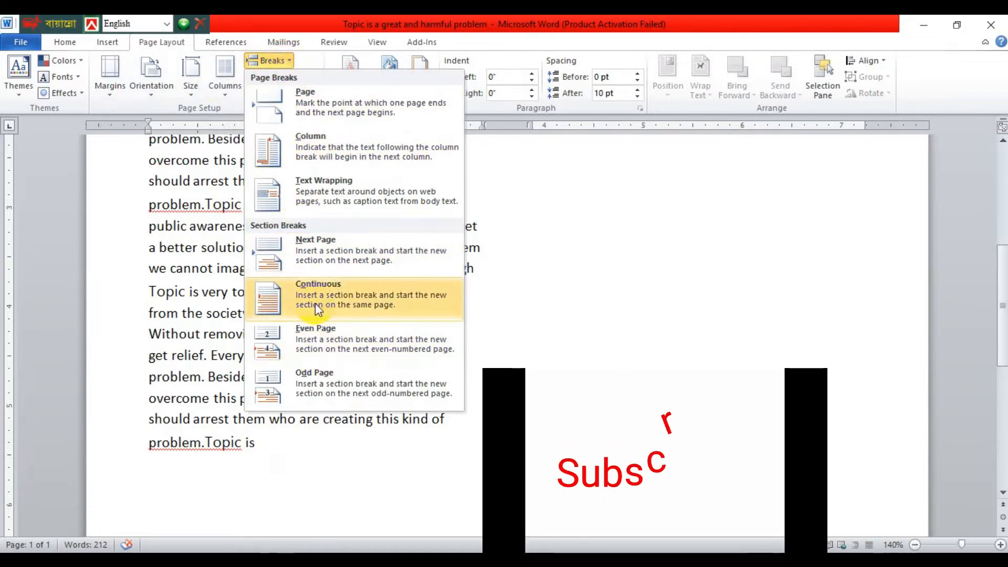
click(326, 147)
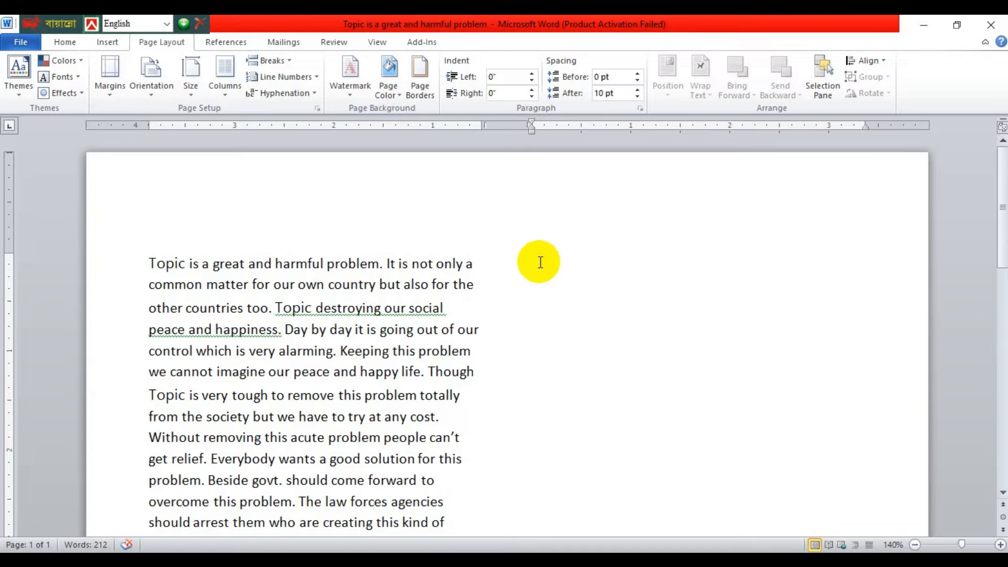
text(common)
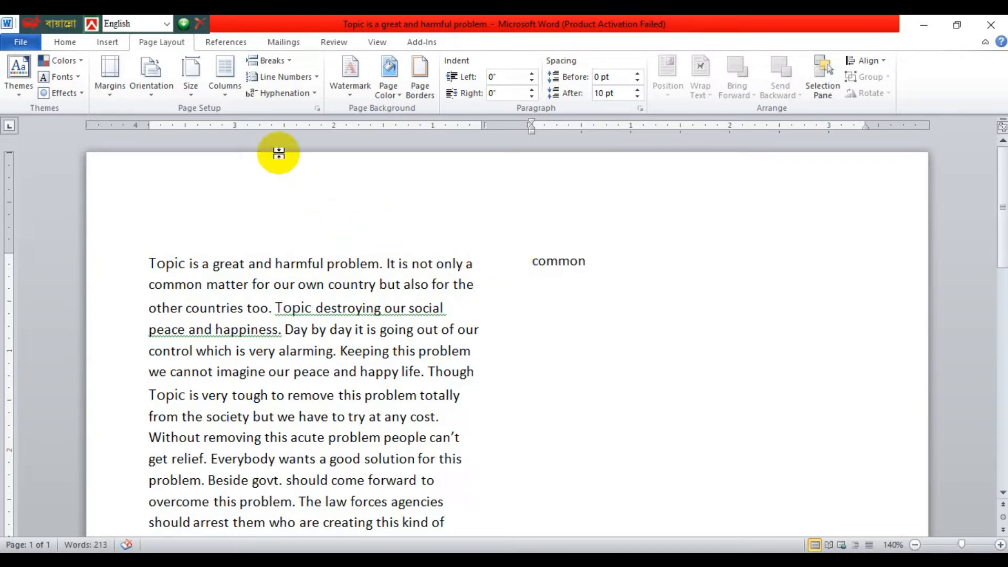
Change the document text to a three-column layout.
click(229, 95)
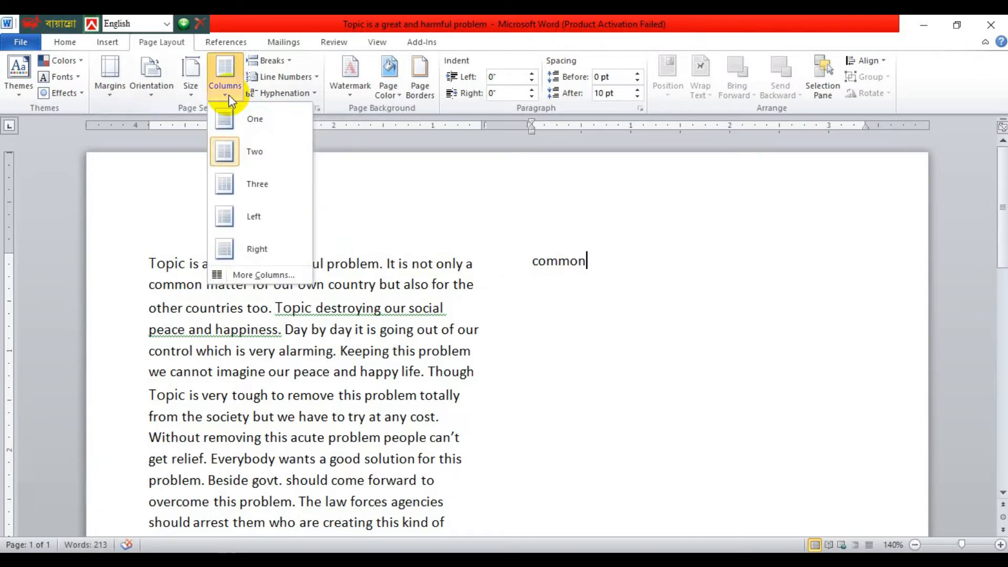
click(248, 184)
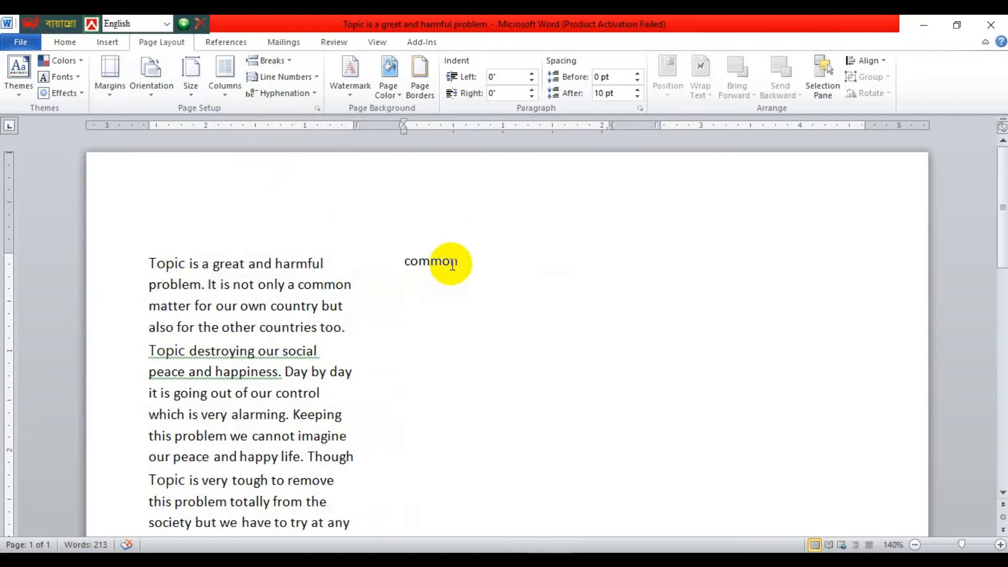
drag(152, 225, 499, 284)
click(465, 282)
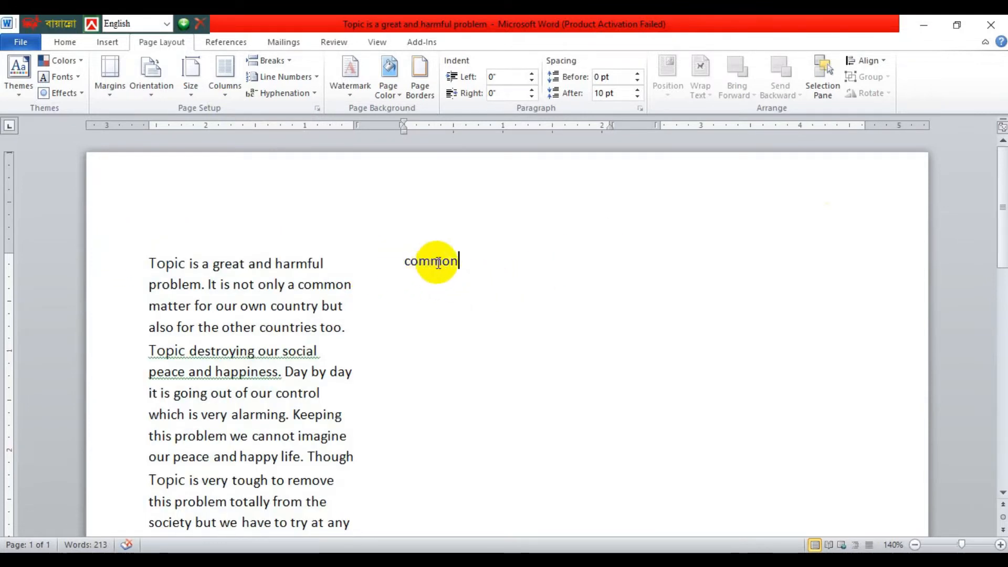
scroll(571, 323, down, 1)
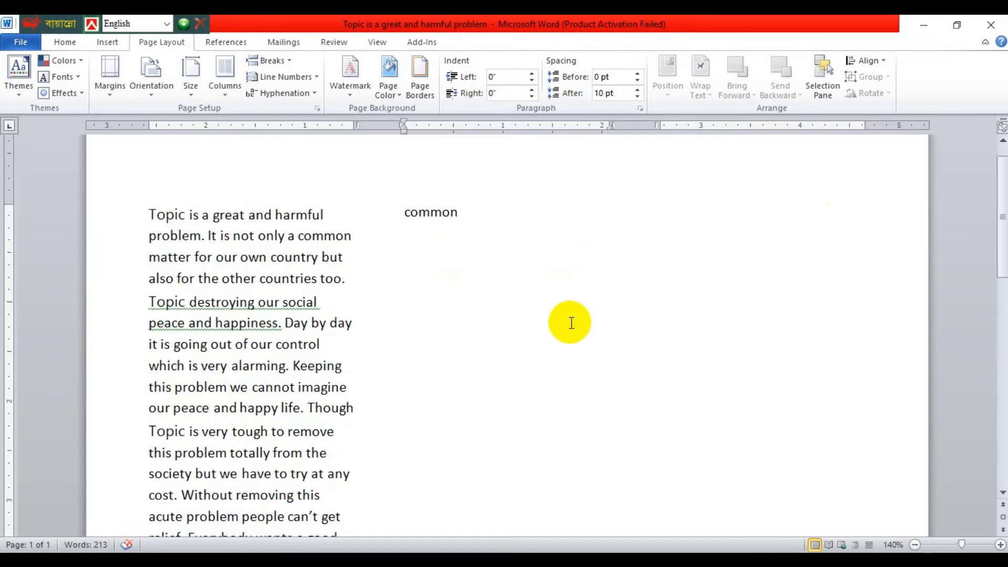
scroll(667, 304, up, 1)
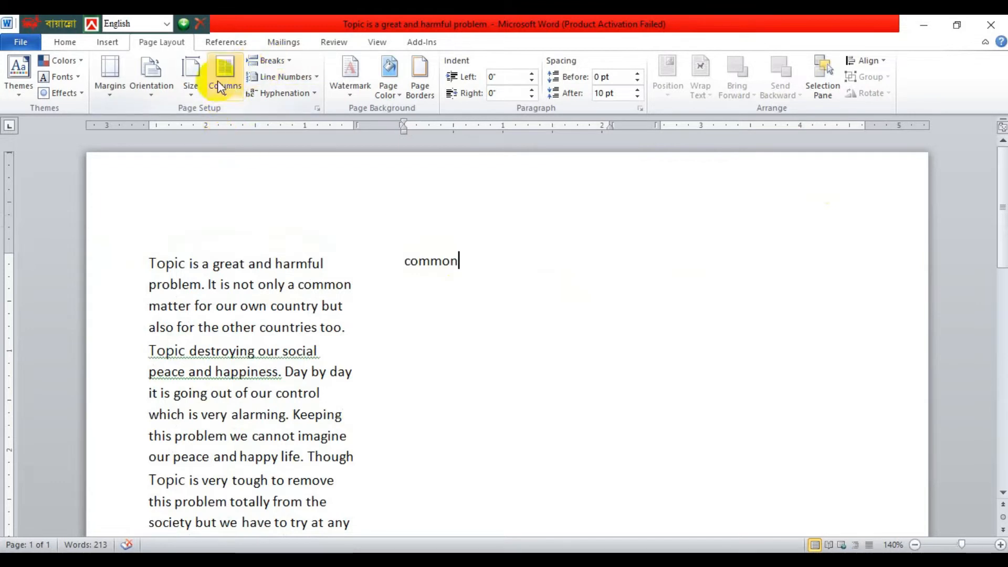
Insert a column break after "common" and enter "common" again at the start of the third column.
click(289, 64)
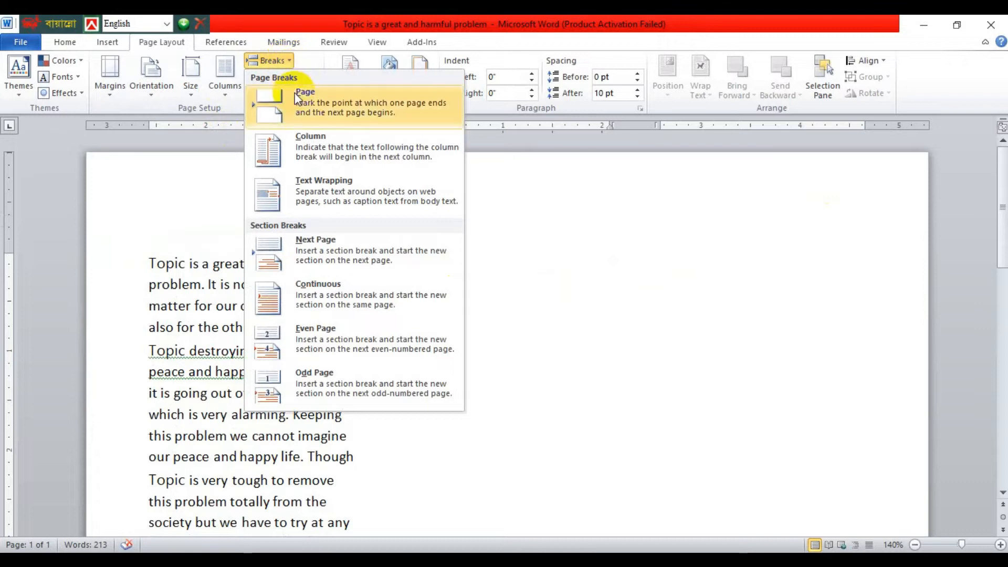
click(319, 150)
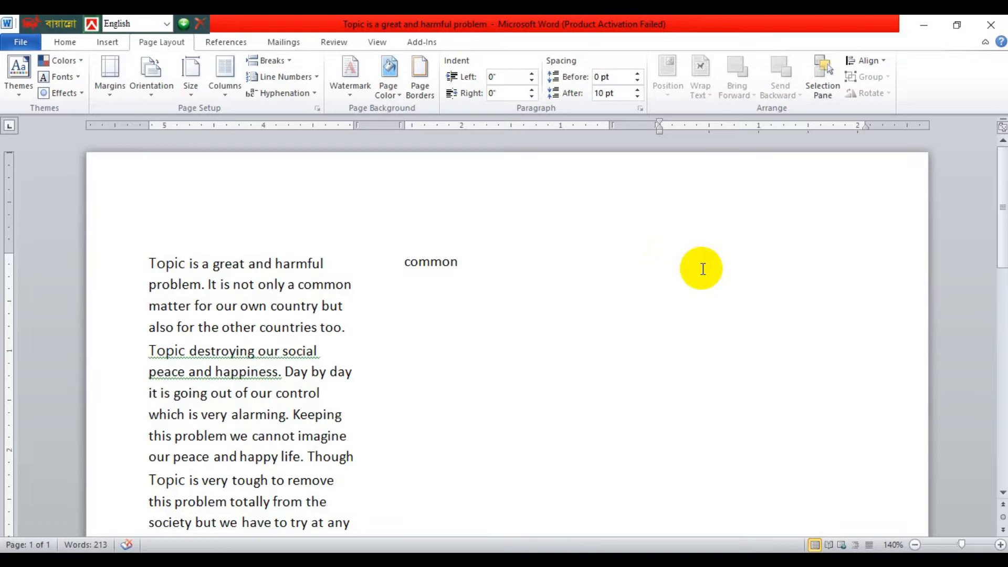
text(common)
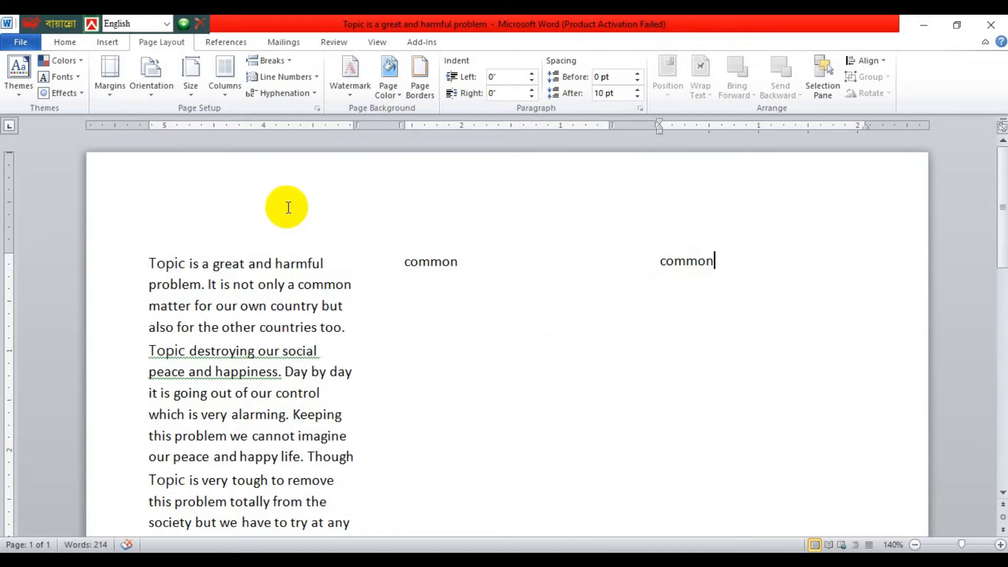
Apply the Left column layout and fill the line in the wide column with repeated n's as sample text, selecting that line.
click(226, 93)
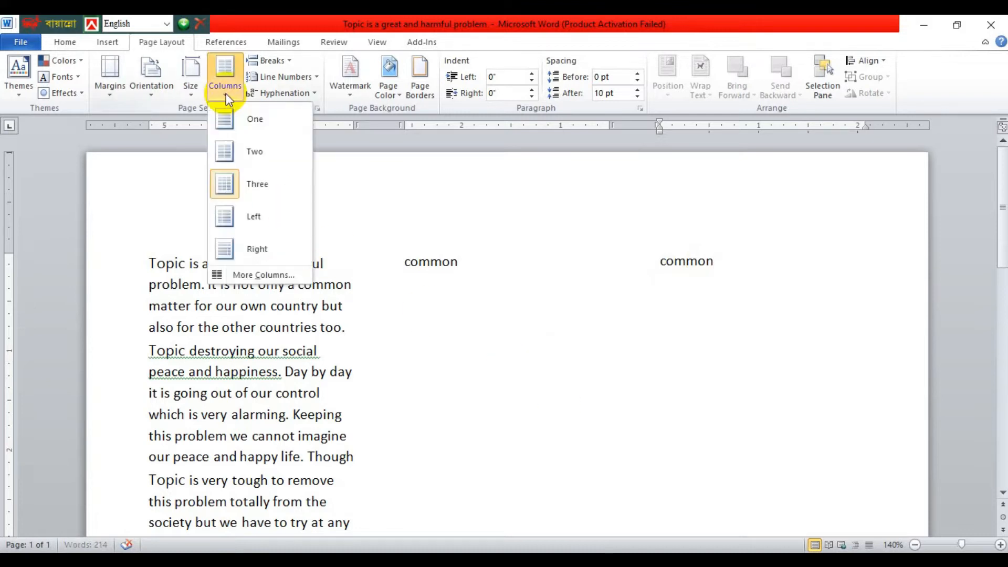
click(261, 214)
key(BackSpace)
key(BackSpace)
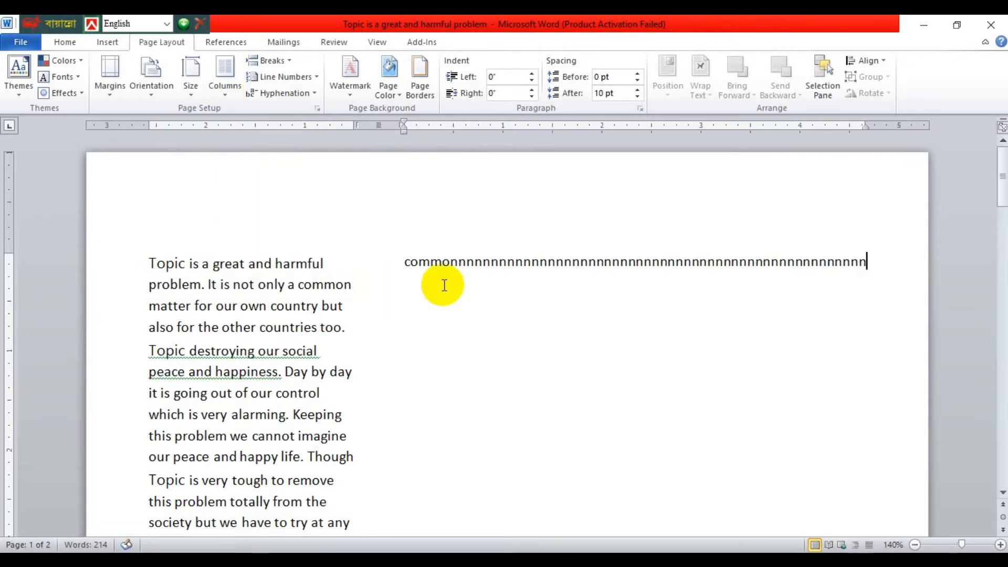
drag(149, 263, 342, 500)
drag(410, 261, 898, 247)
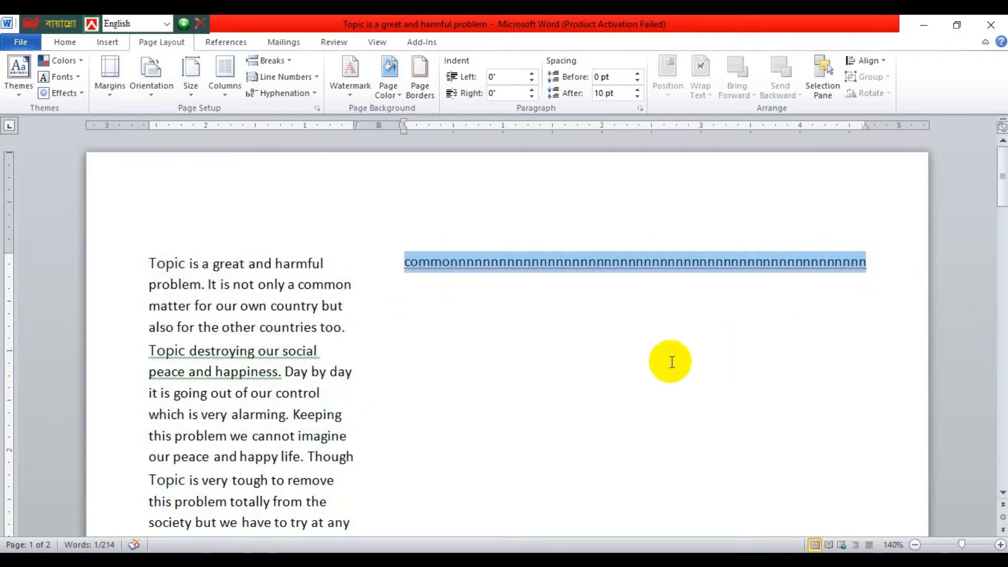
Apply the Right column layout and fill the narrow column with repeated b's as sample text.
click(225, 93)
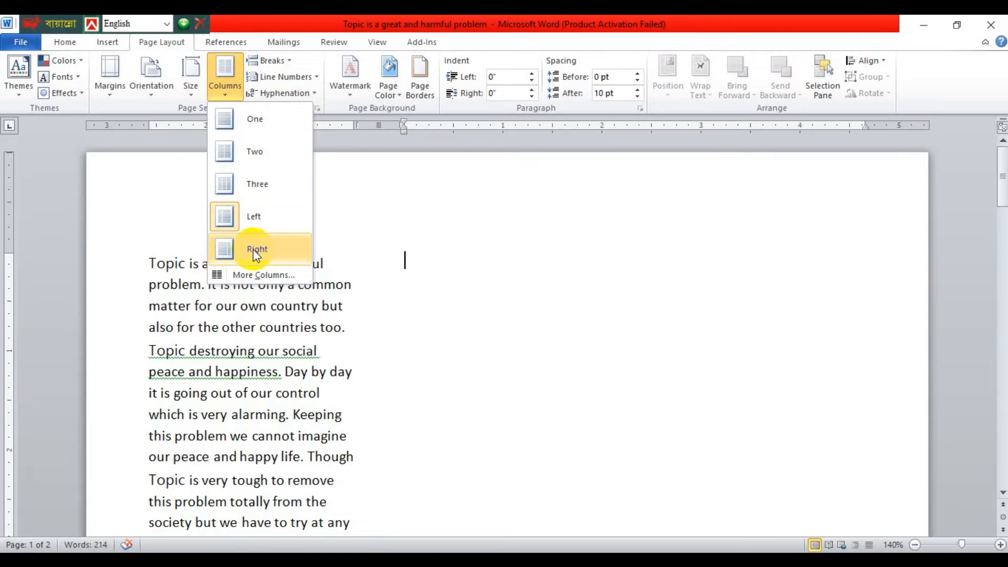
click(253, 249)
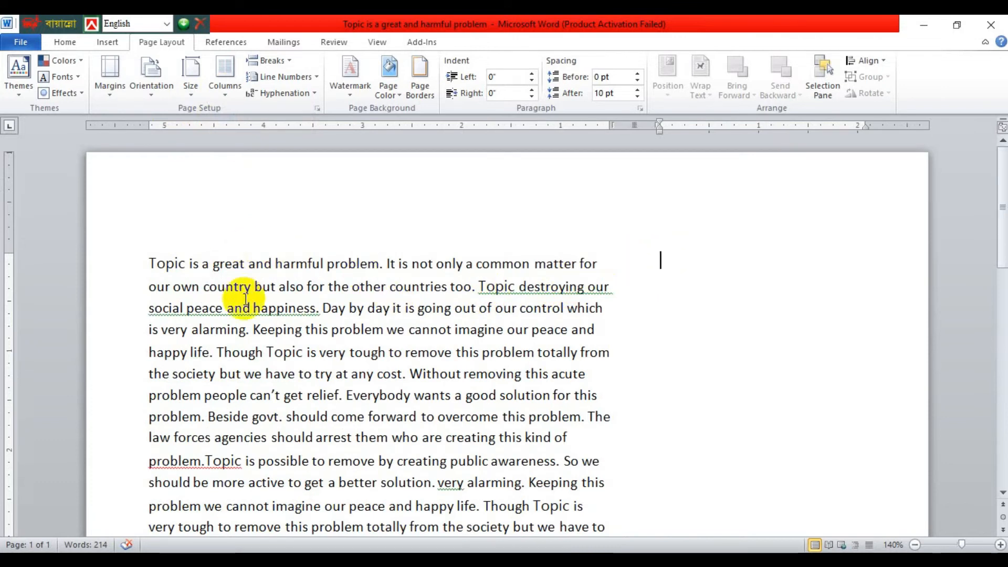
drag(117, 266, 510, 440)
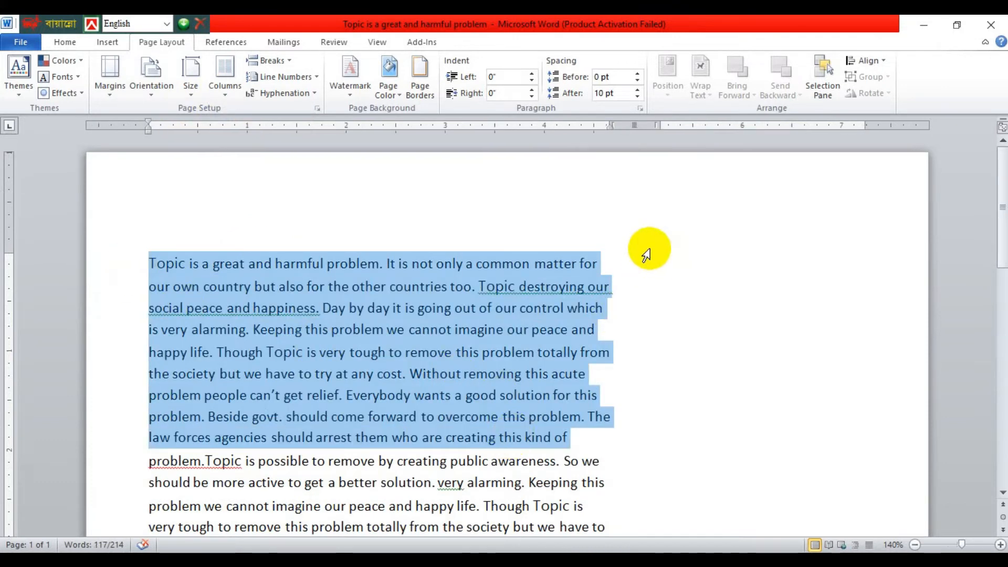
click(647, 254)
click(684, 267)
text(bbbbbbbbbbbbbbbbbbbbbbbbbbbbbb)
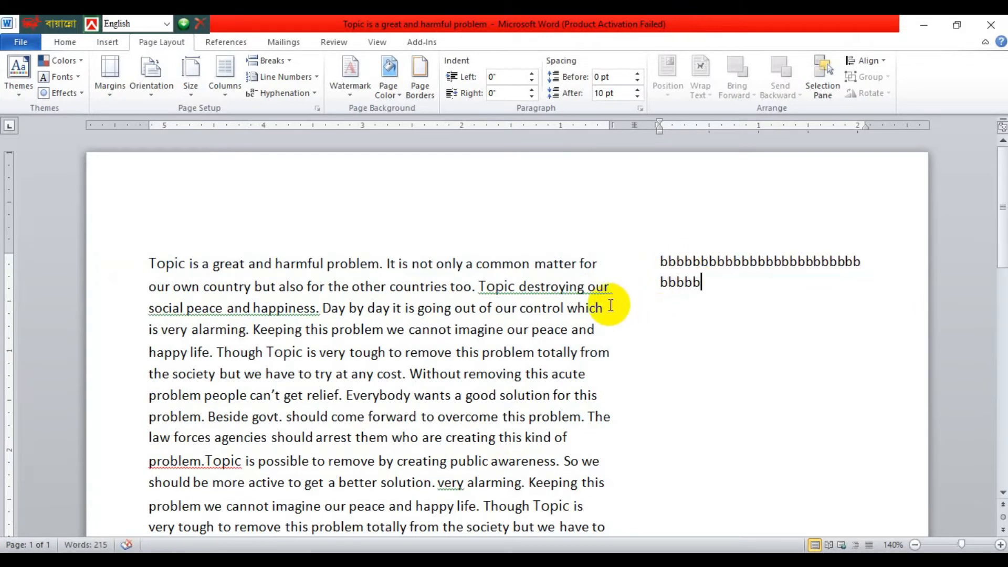
Return the document to one column and set only the first four lines of the paragraph in two columns.
click(226, 90)
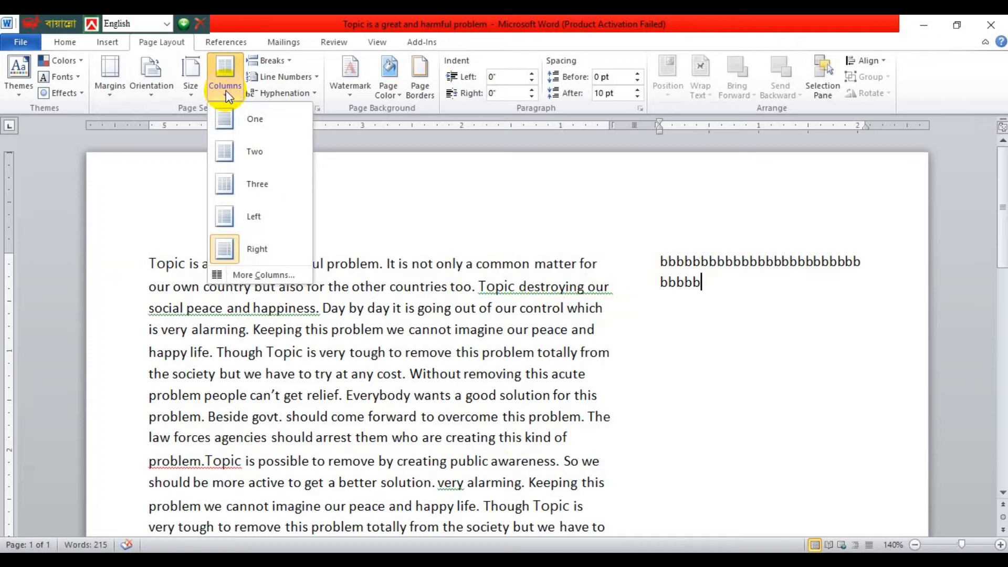
click(229, 117)
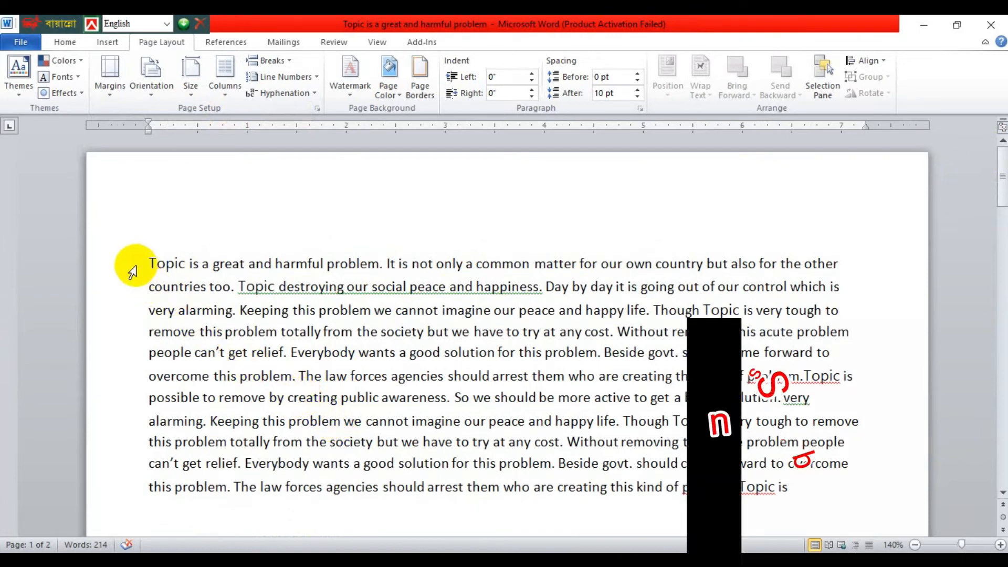
drag(127, 261, 132, 344)
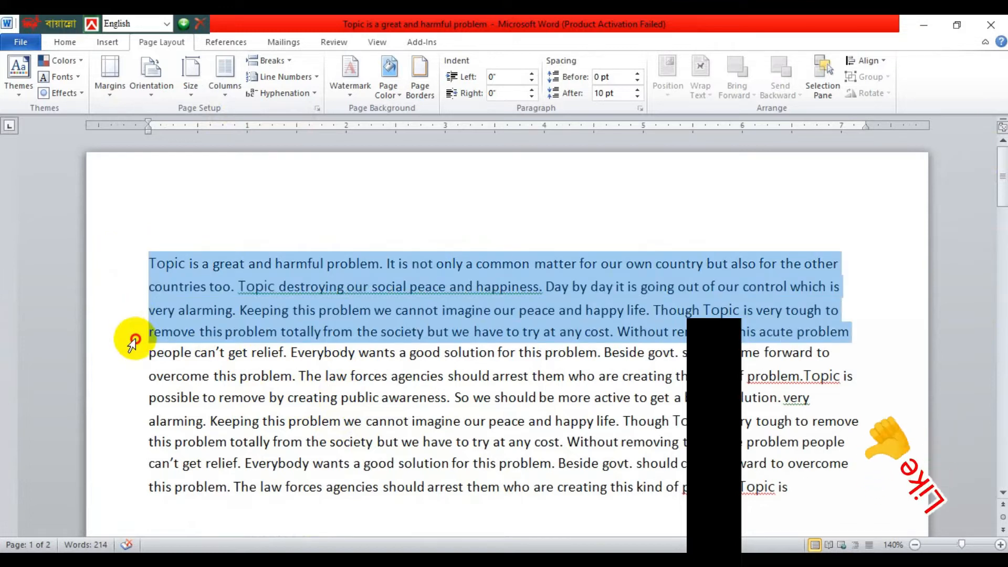
click(226, 88)
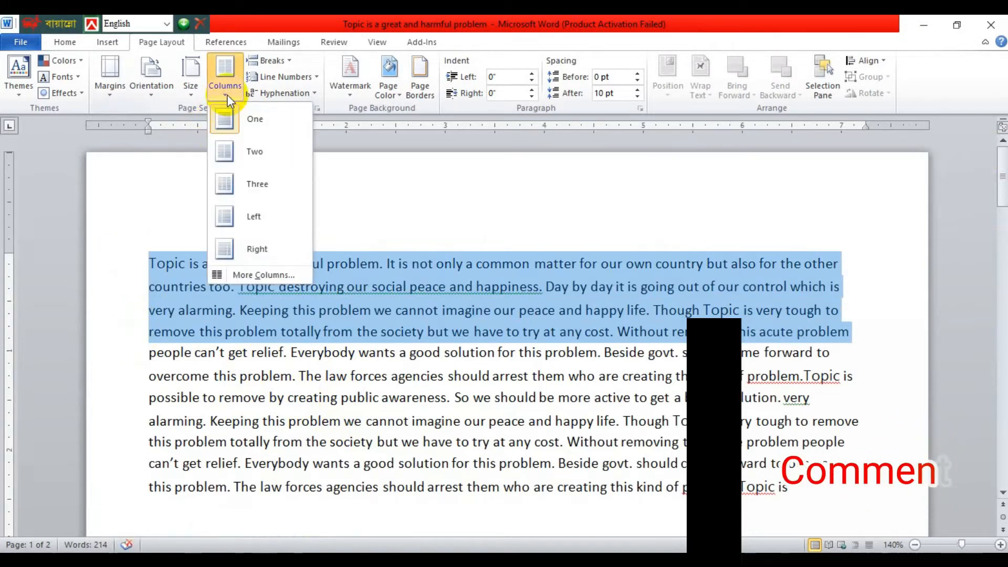
click(243, 153)
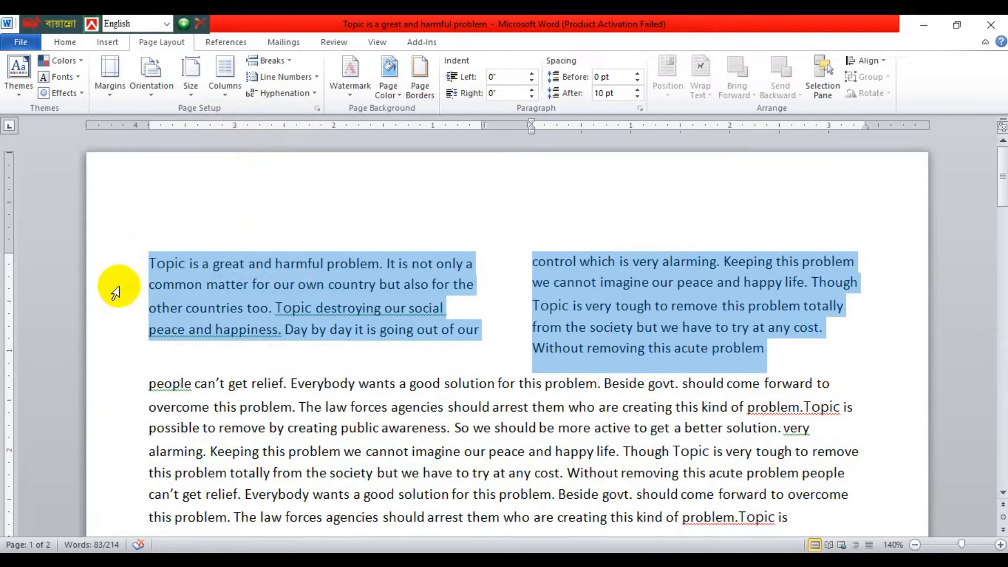
Reselect the two-column section from "Topic is a great" to "acute problem" and change it to three columns.
click(499, 330)
drag(113, 262, 795, 347)
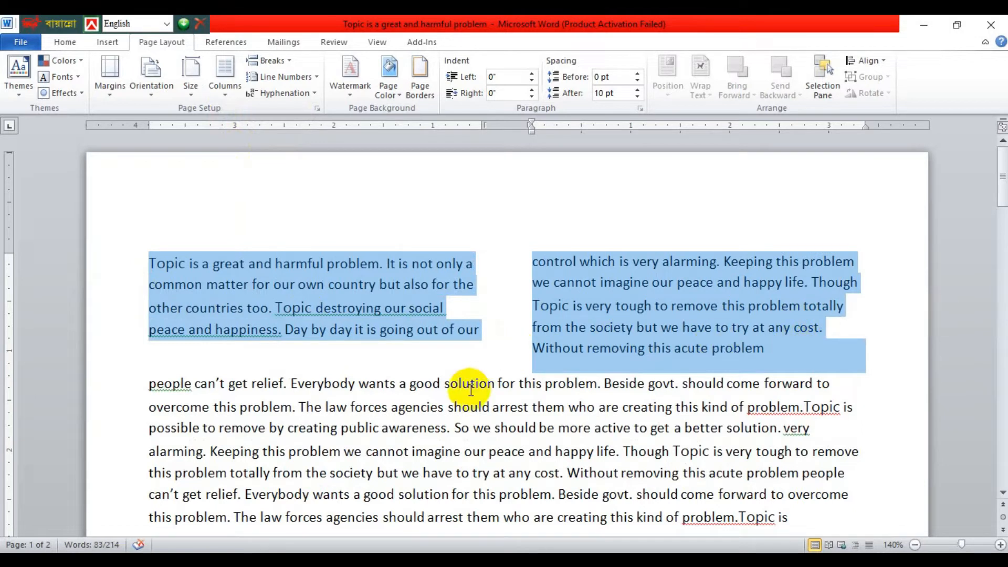
click(226, 96)
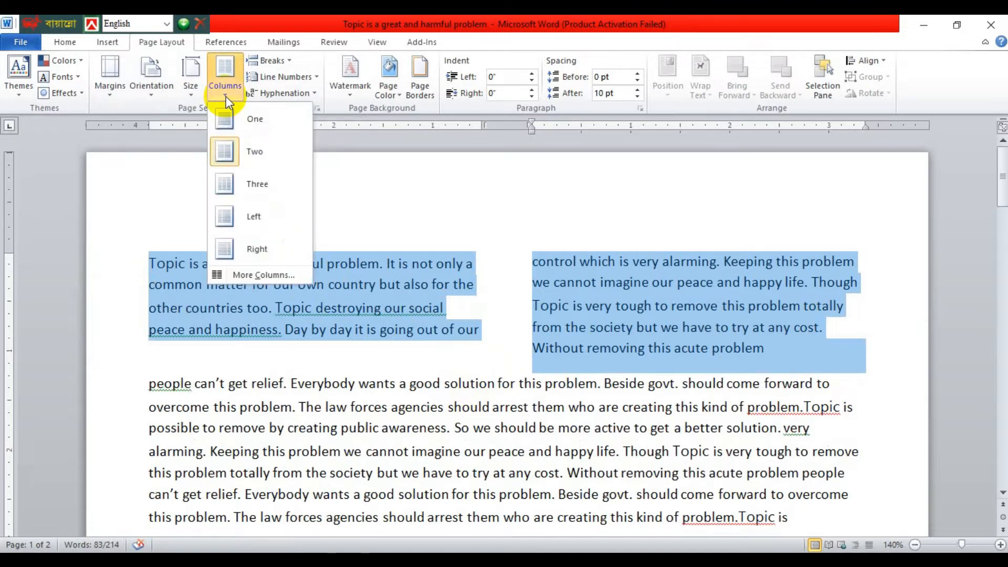
click(251, 181)
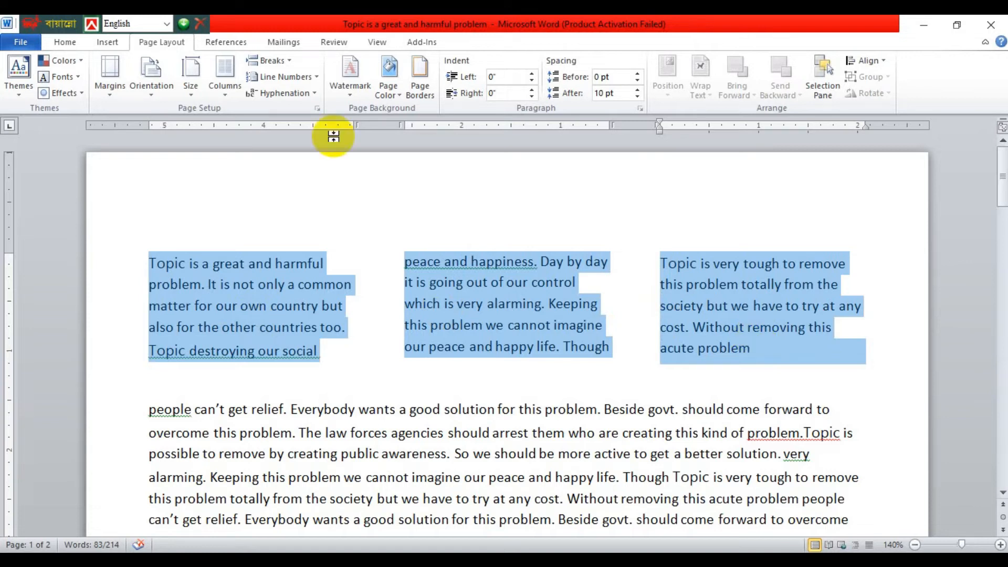
Set the selected section from "Topic is a great" to "acute problem" in five columns using the custom column settings.
click(223, 93)
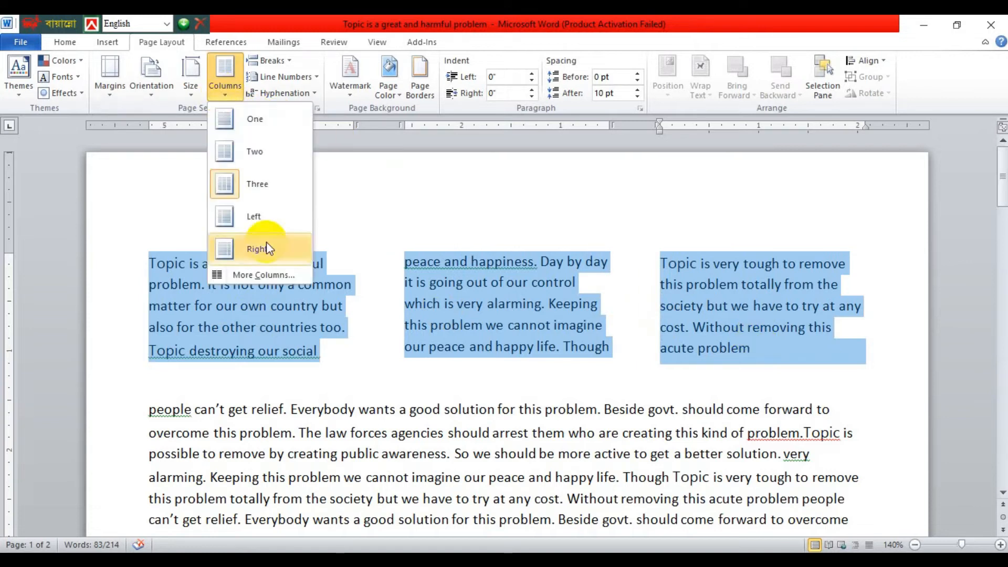
click(260, 275)
drag(578, 151, 770, 134)
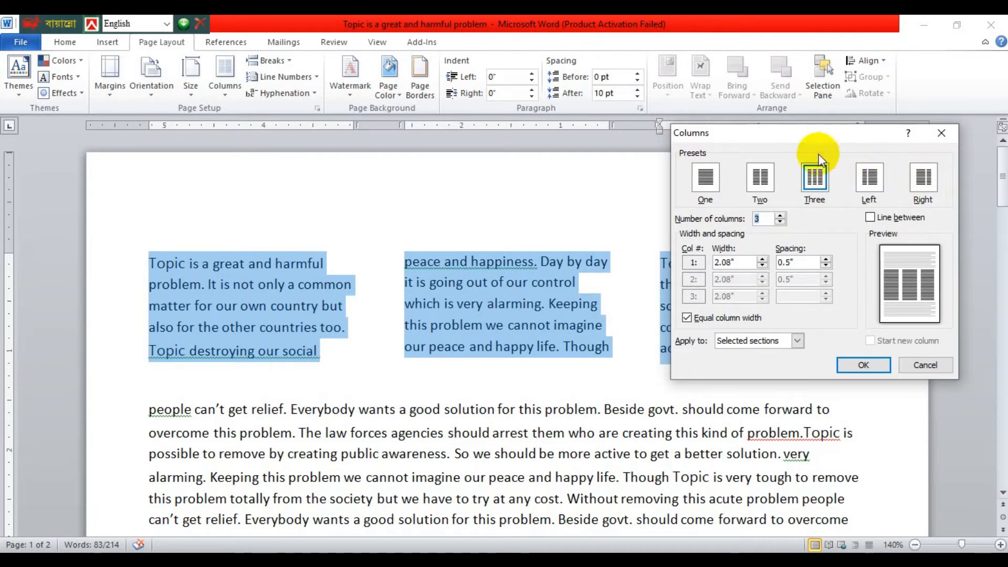
drag(777, 139, 822, 150)
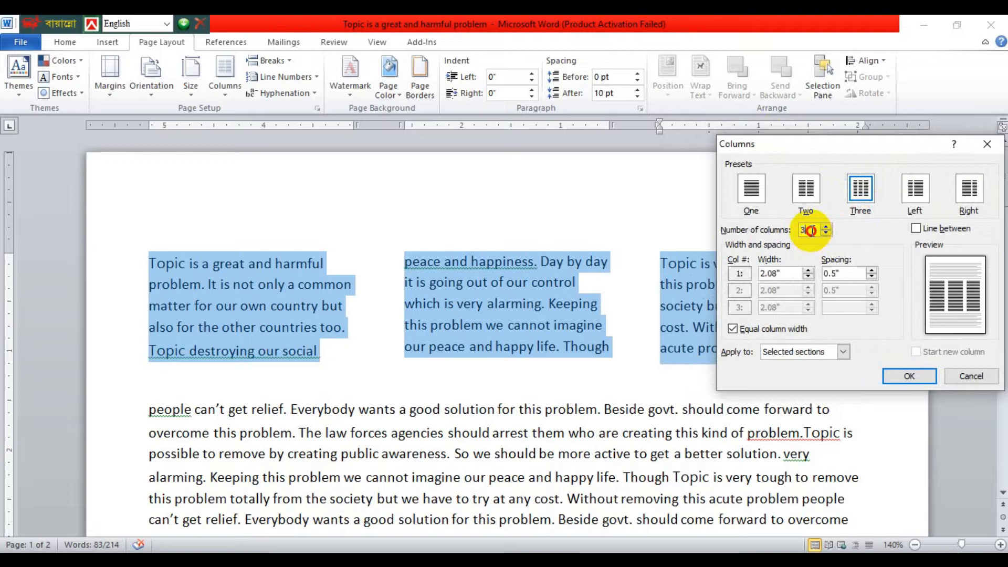
drag(810, 230, 797, 237)
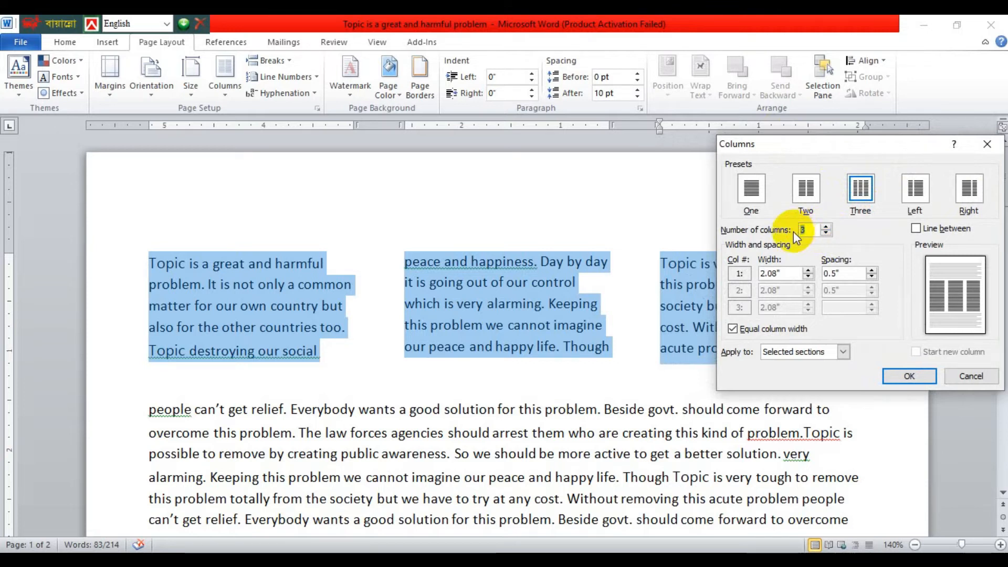
text(5)
drag(813, 230, 798, 230)
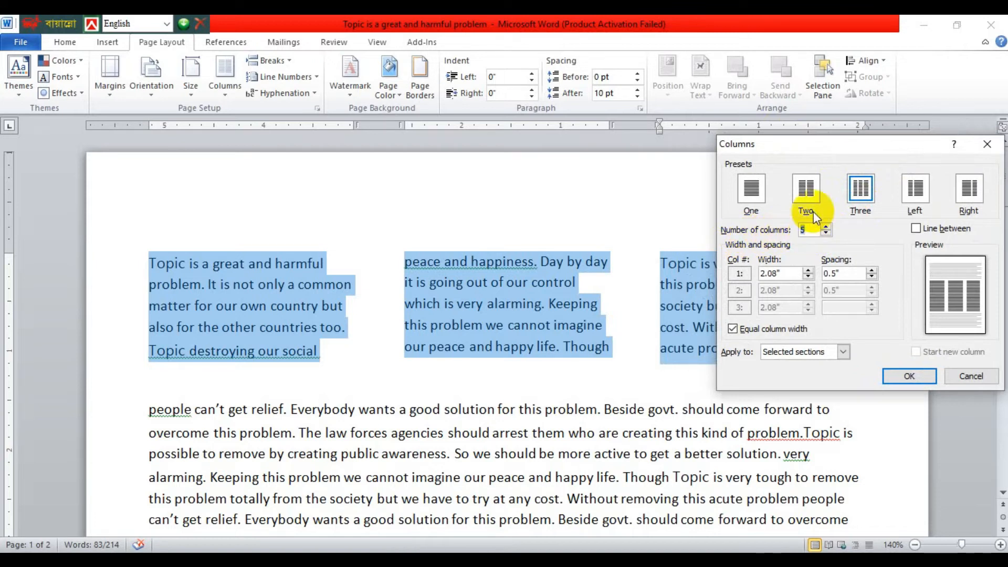
click(907, 373)
Reselect the five-column section and add a line between its columns.
drag(97, 268, 889, 331)
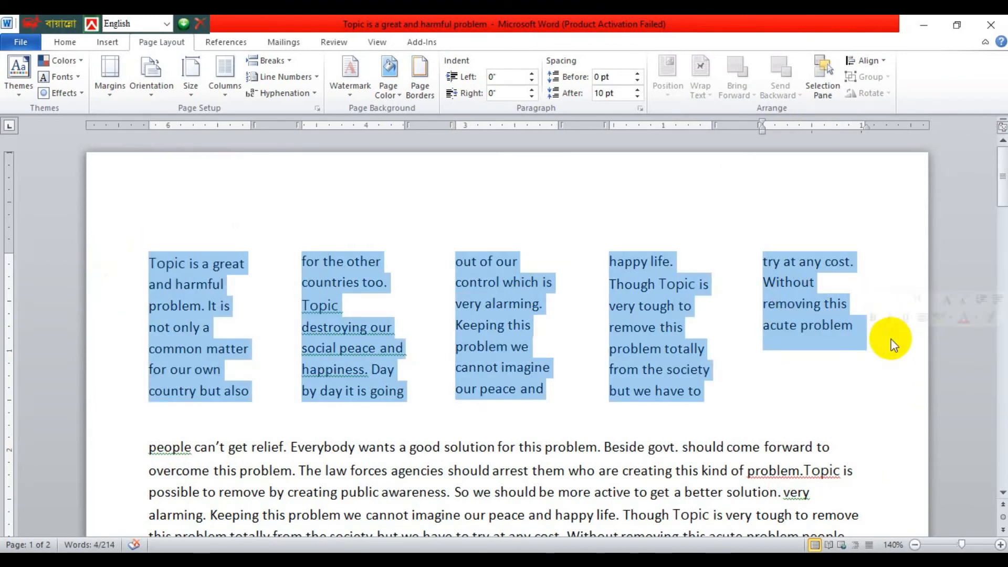
click(231, 97)
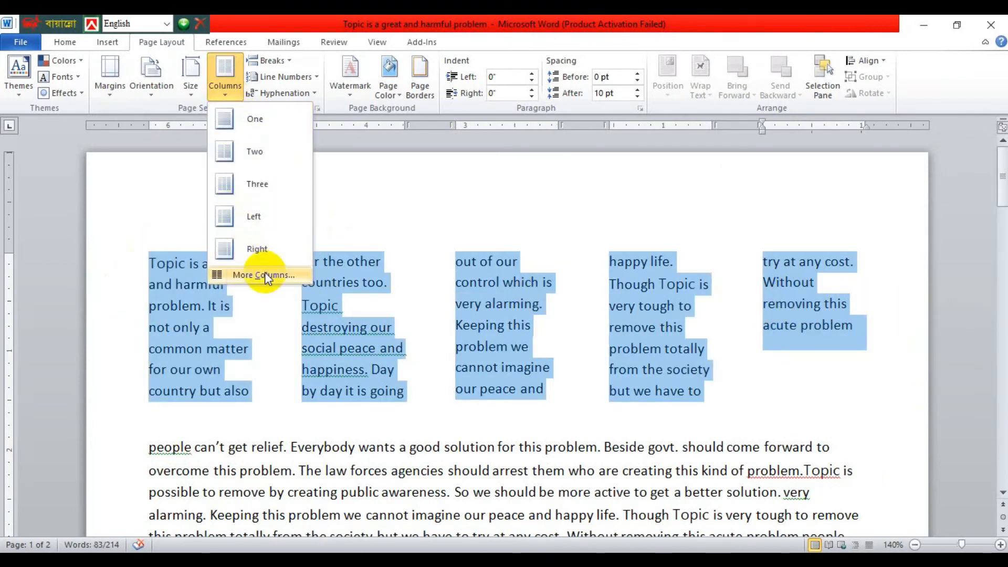
click(264, 272)
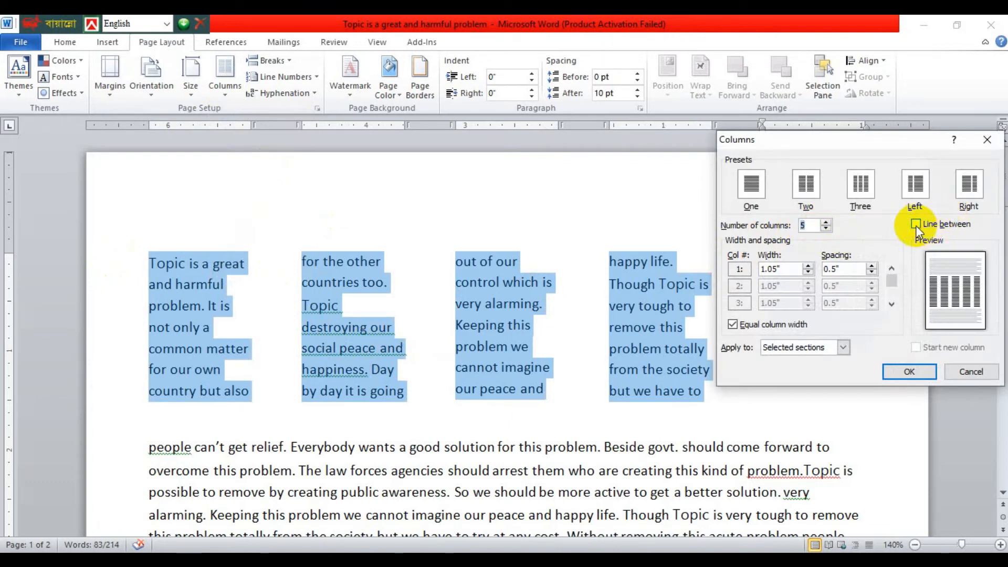
click(916, 225)
click(909, 373)
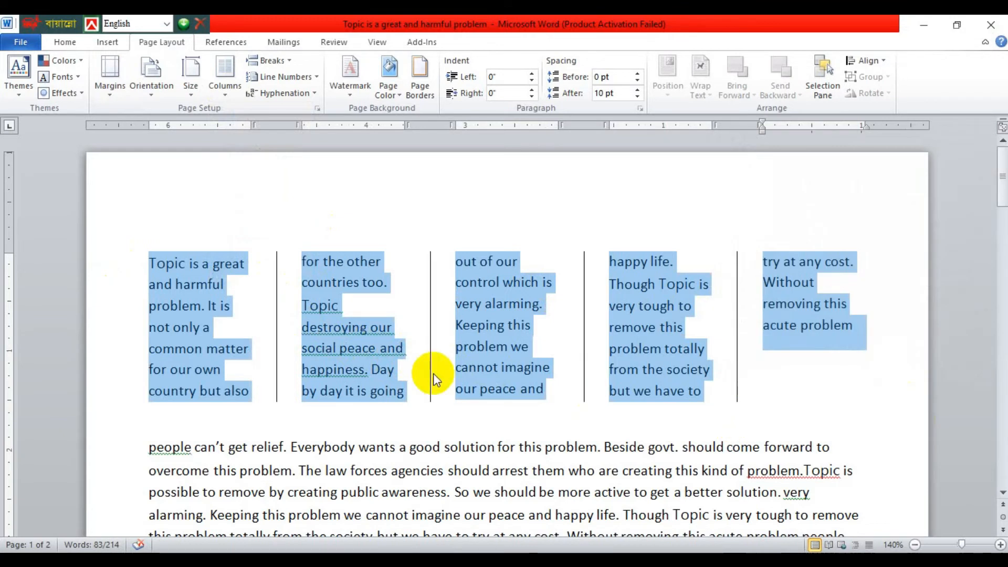
Reselect the five-column section and apply the Three preset in the custom column settings, keeping the line between columns.
drag(149, 264, 860, 344)
click(225, 78)
click(230, 93)
click(232, 95)
click(263, 275)
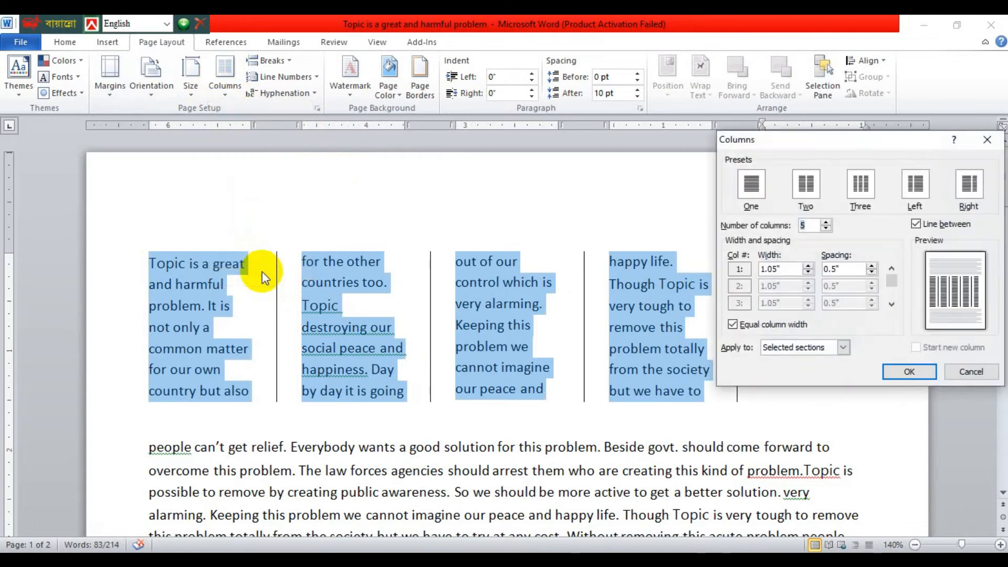
click(860, 183)
click(903, 373)
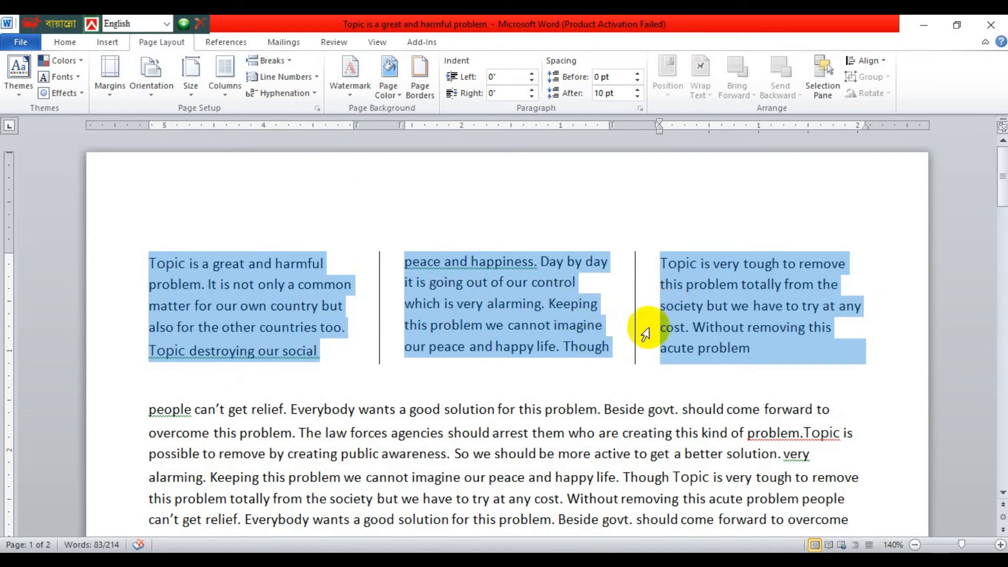
Enter a first-column width of 1.52" for the three-column section, then set the column spacing to 1" and apply it.
click(225, 76)
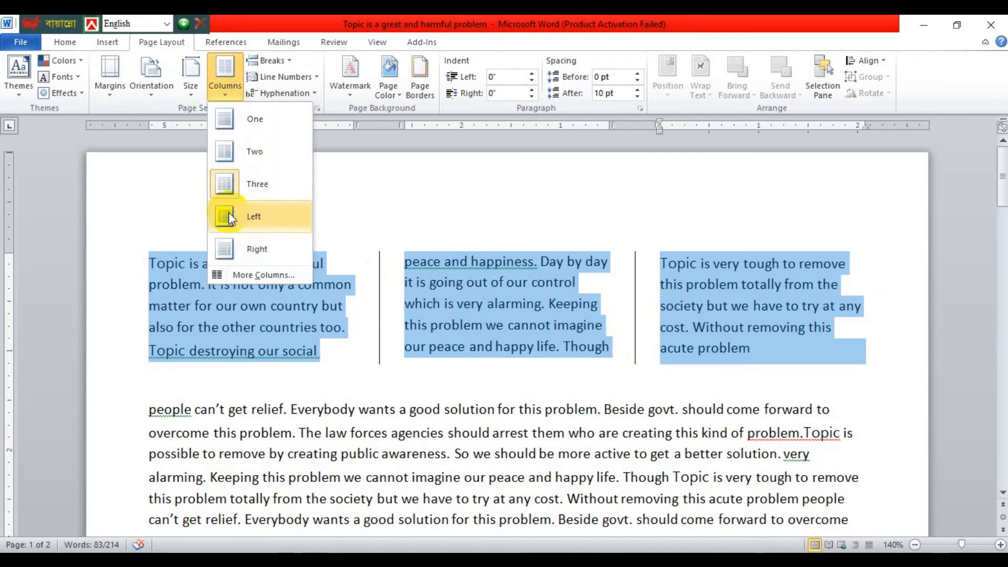
click(254, 269)
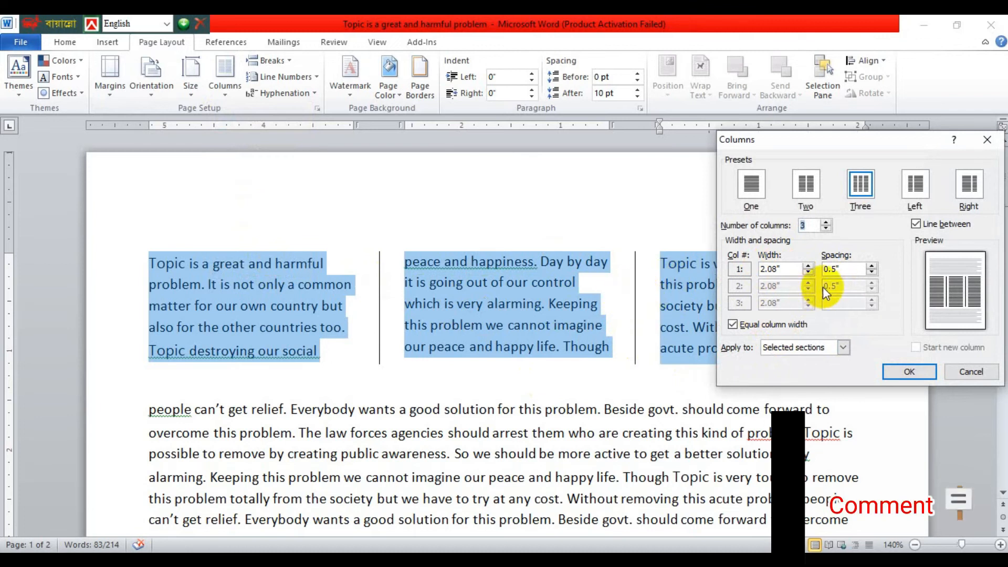
double_click(784, 269)
click(778, 269)
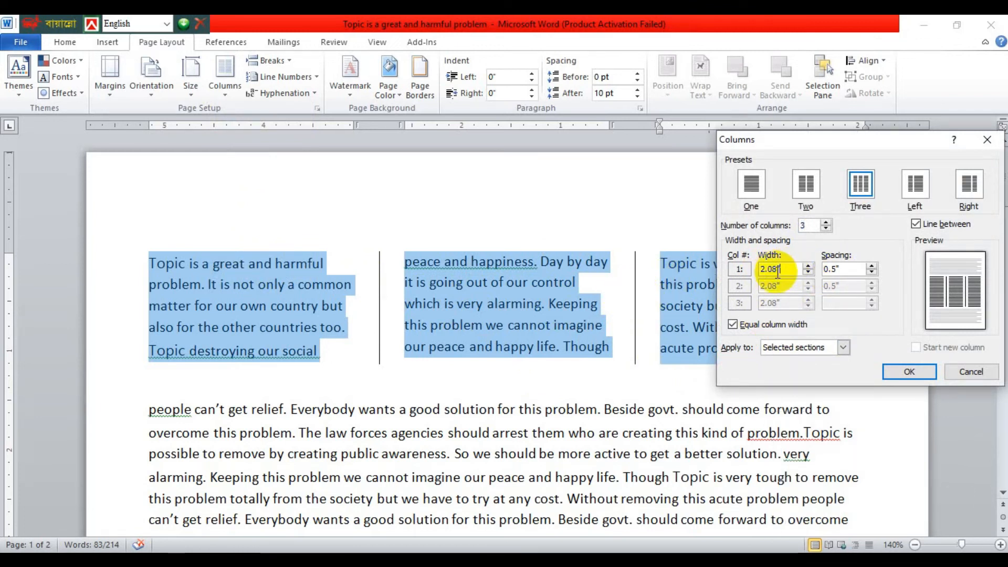
text(1.52)
click(832, 268)
double_click(833, 268)
text(1)
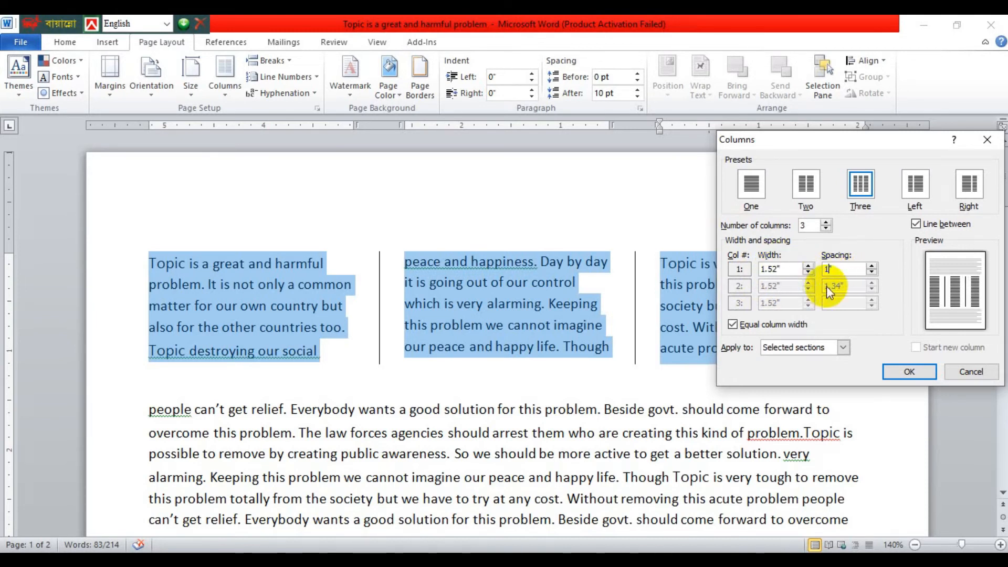
click(909, 372)
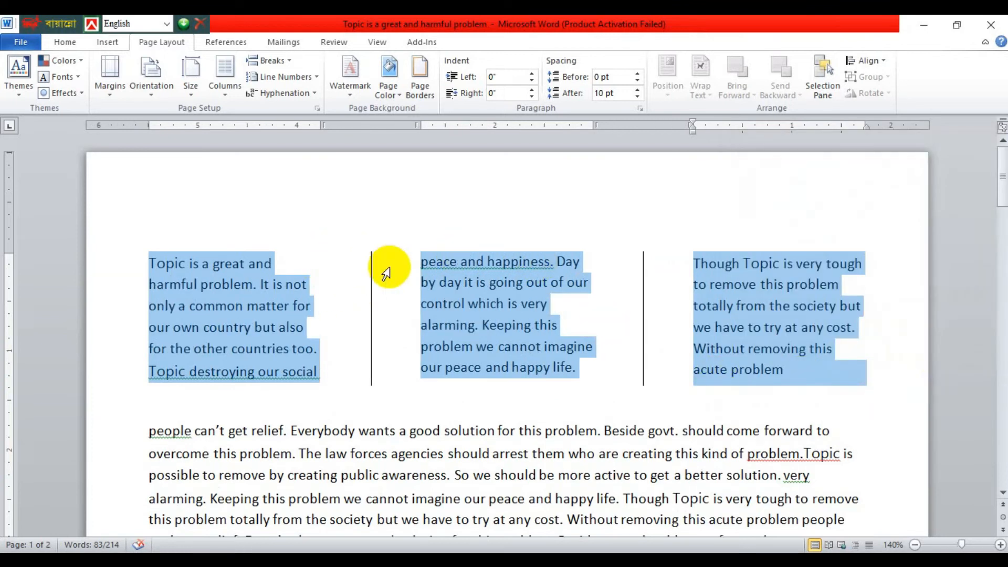
click(101, 260)
drag(101, 259, 360, 398)
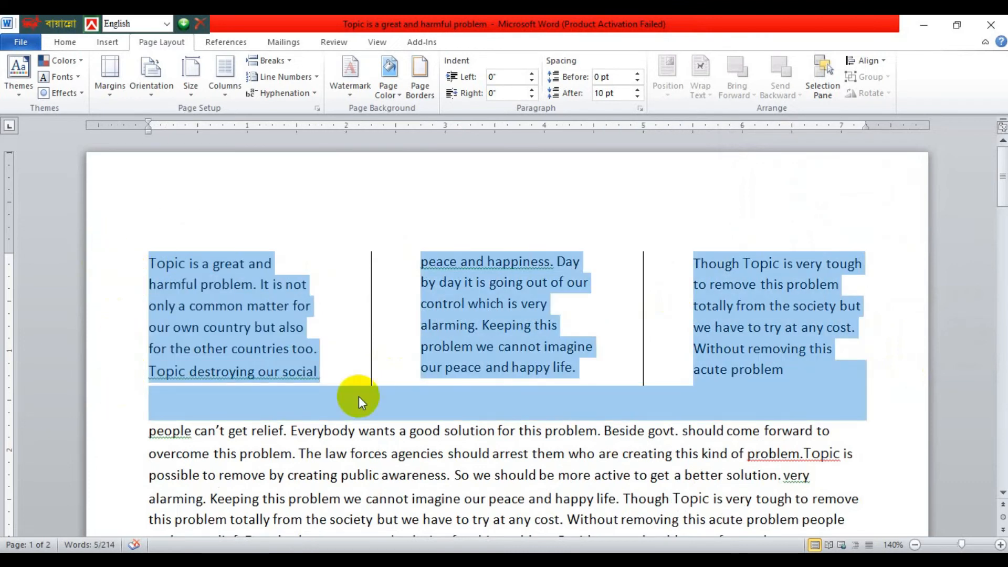
click(672, 347)
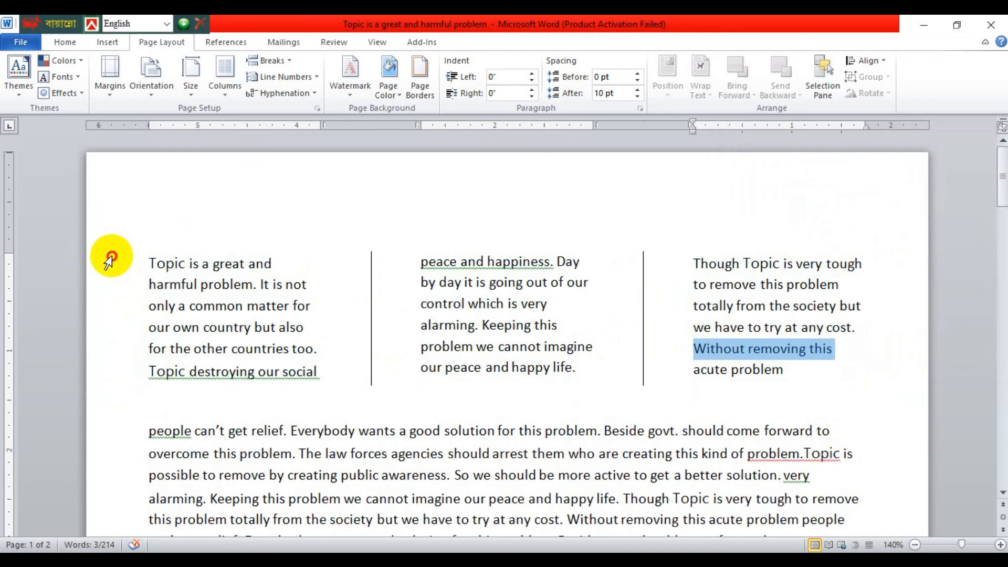
click(110, 258)
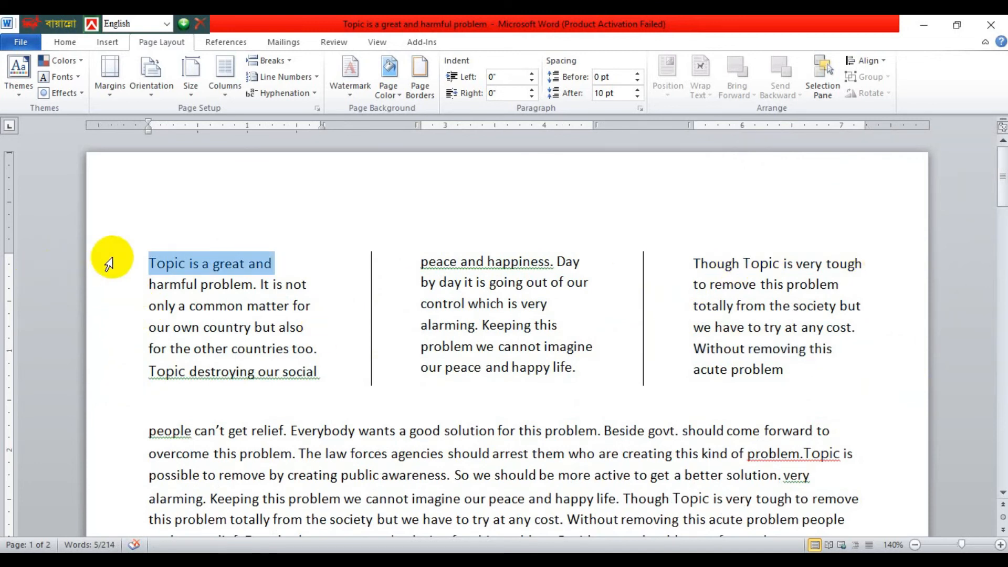
drag(109, 263, 109, 372)
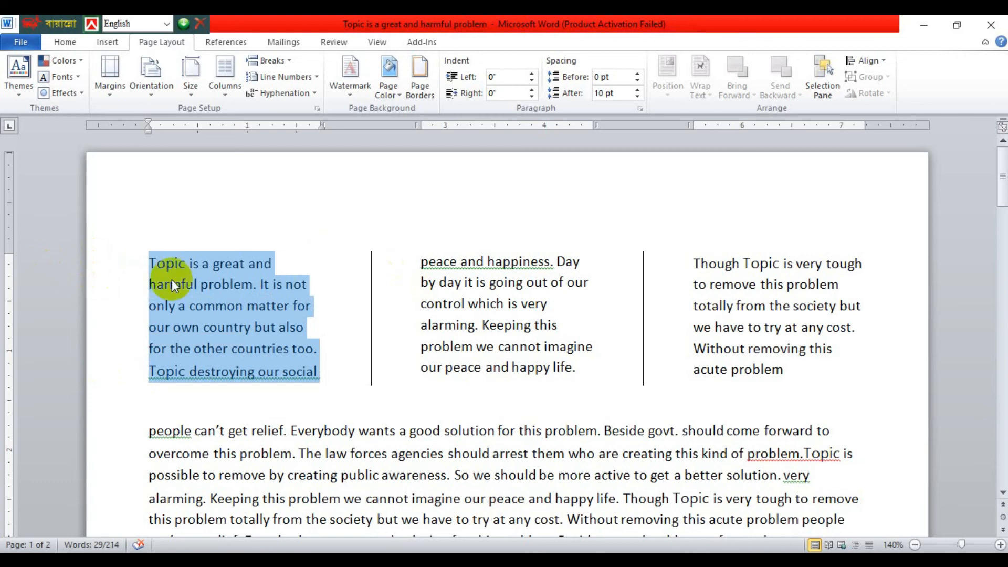
click(105, 262)
drag(105, 263, 110, 348)
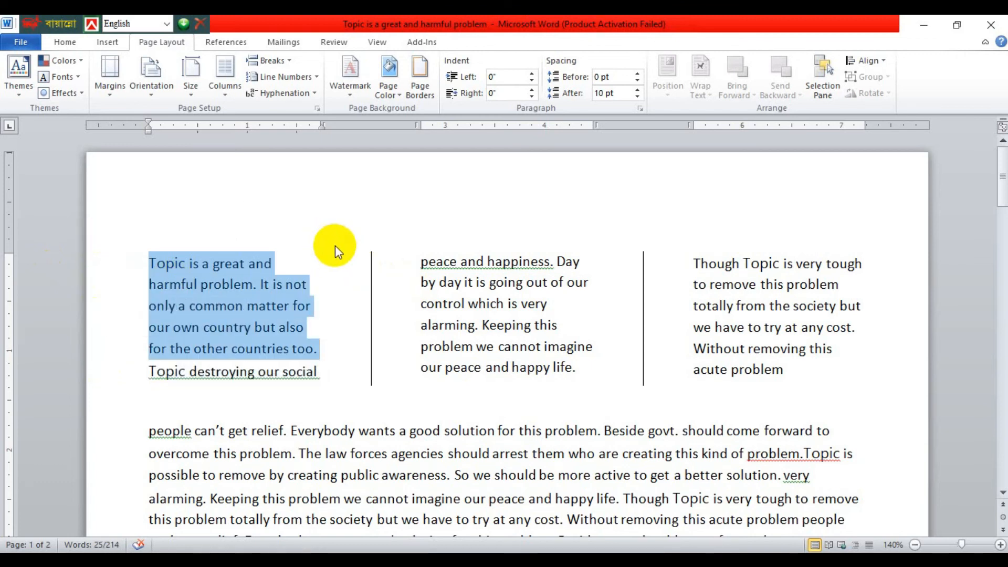
drag(335, 245, 382, 420)
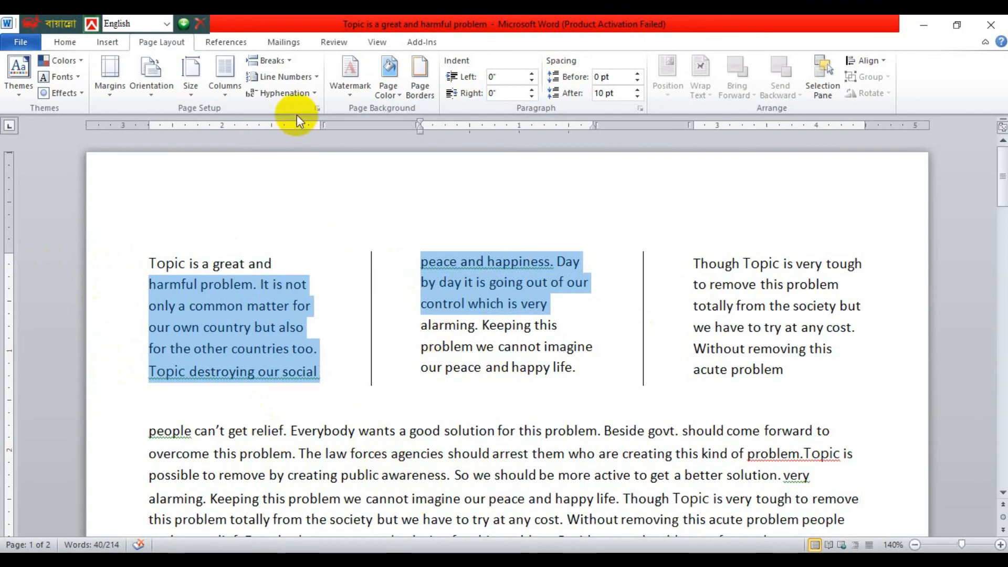
click(302, 205)
Reselect the whole three-column section and return it to one column with the One preset in the custom column settings.
drag(107, 221, 971, 399)
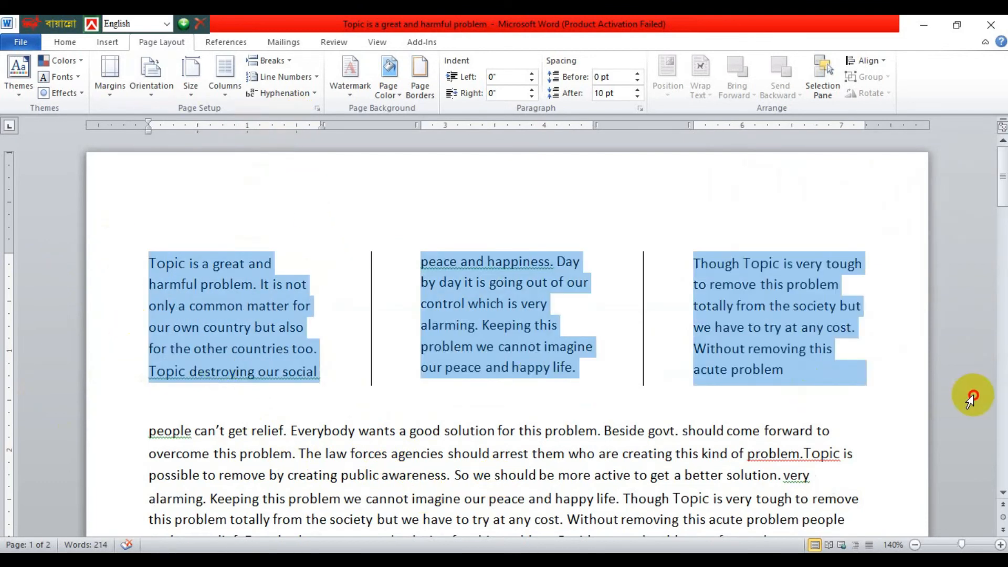
click(225, 96)
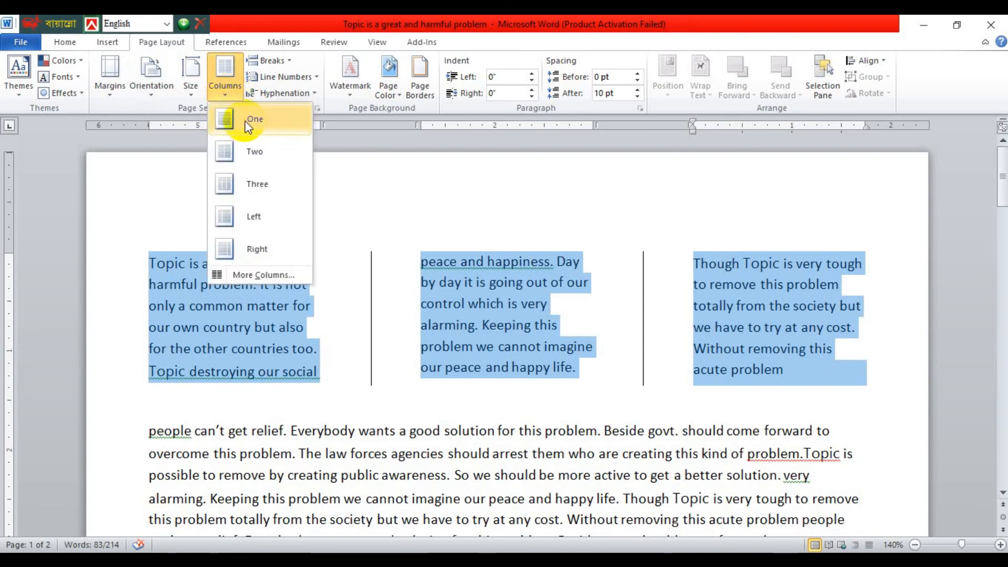
click(263, 275)
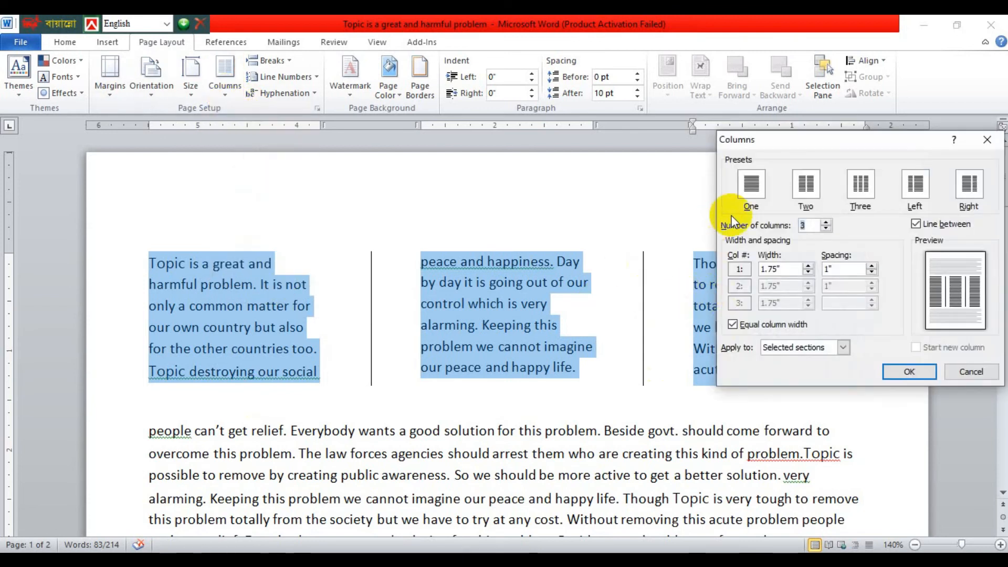
click(751, 189)
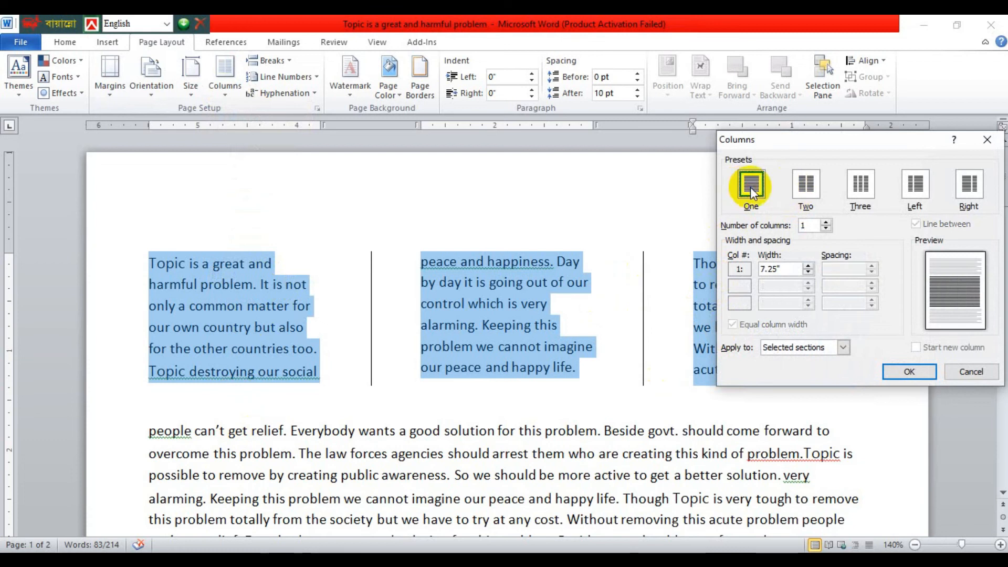
click(898, 372)
click(377, 388)
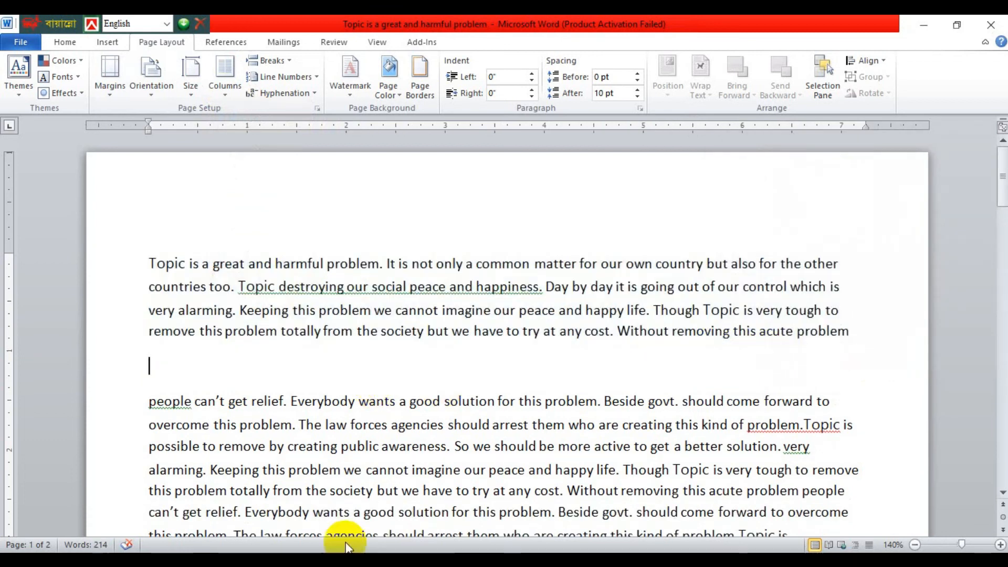